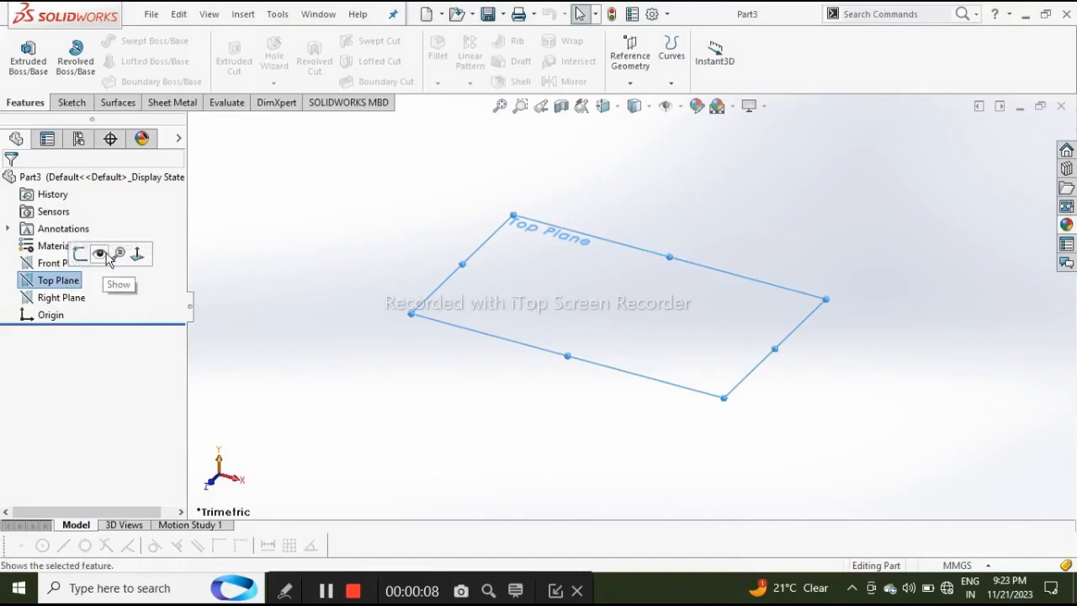
Start a sketch on the Top Plane and draw a center rectangle about 266.5 mm wide, centred on the origin.
click(89, 245)
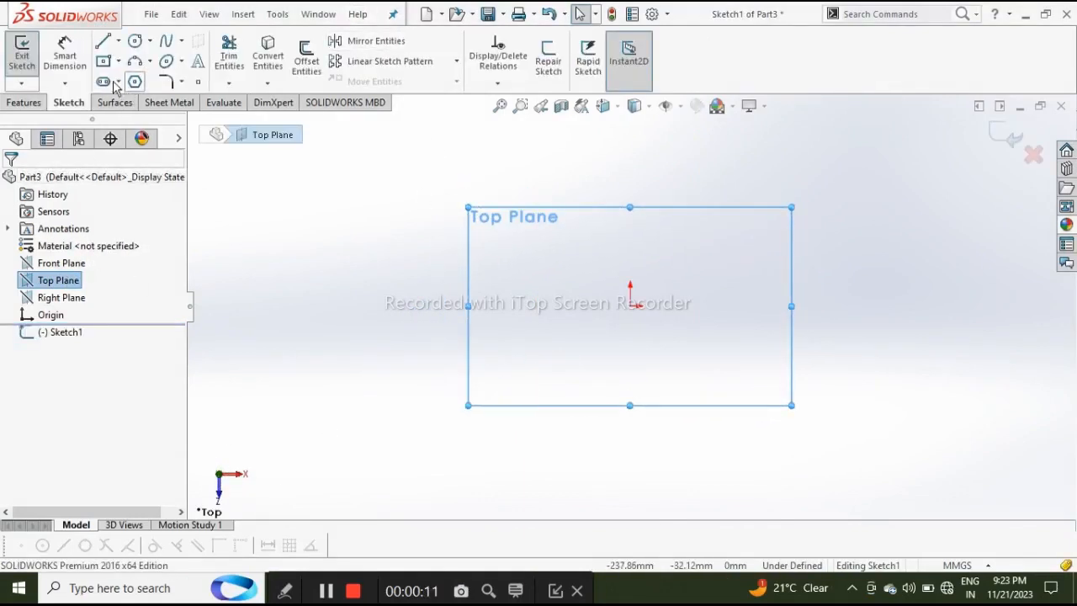
click(121, 63)
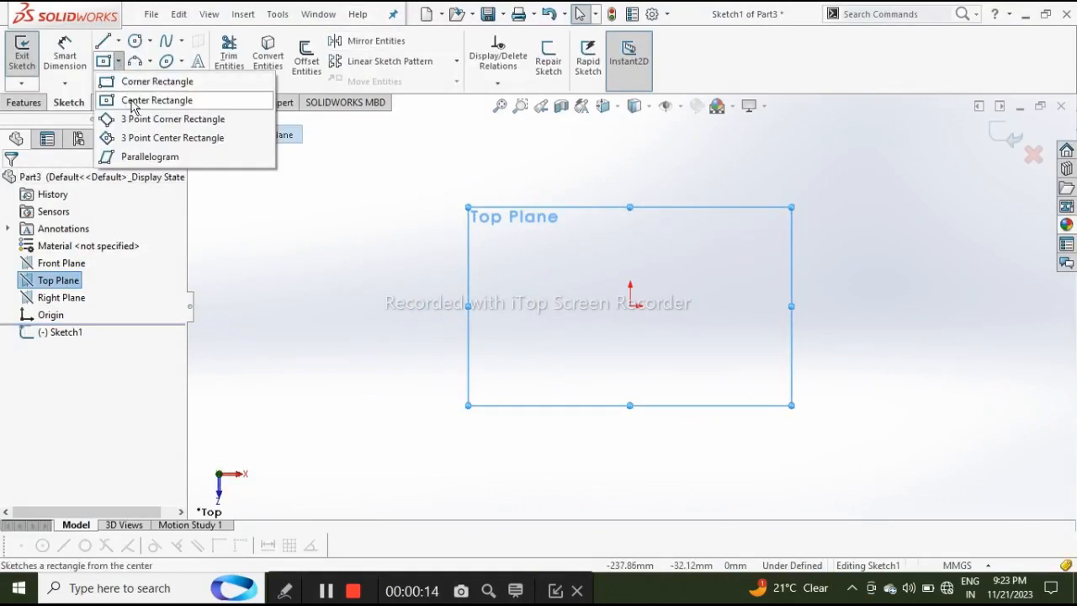
click(135, 102)
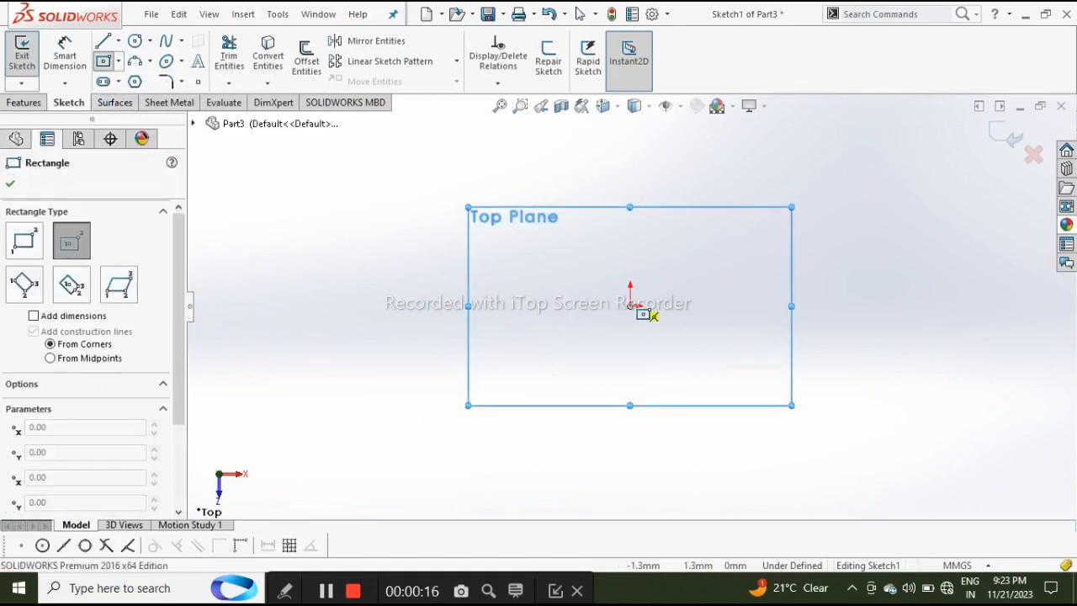
click(630, 306)
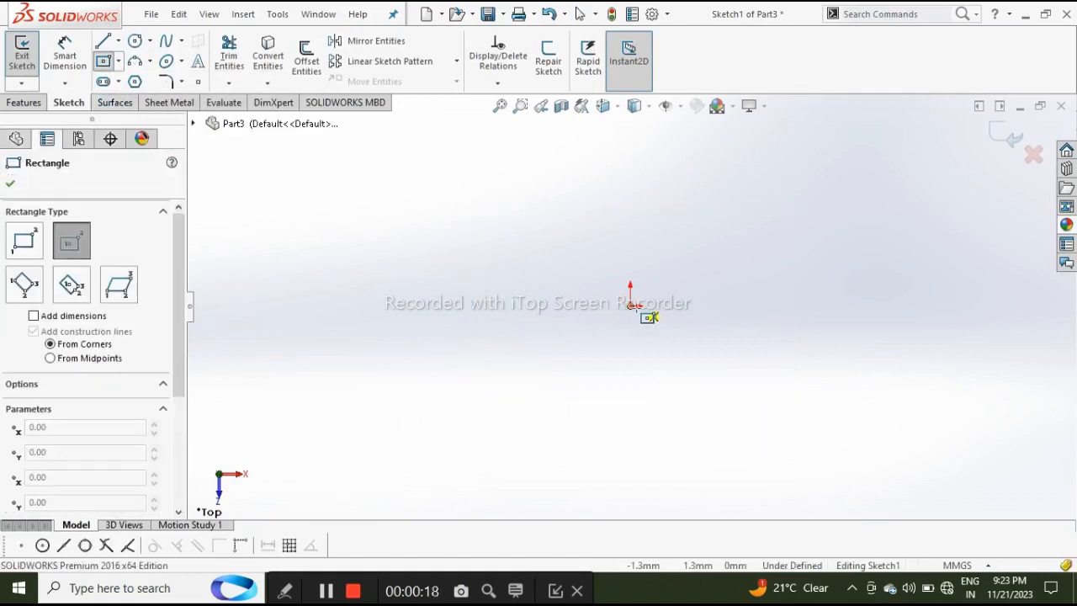
click(874, 401)
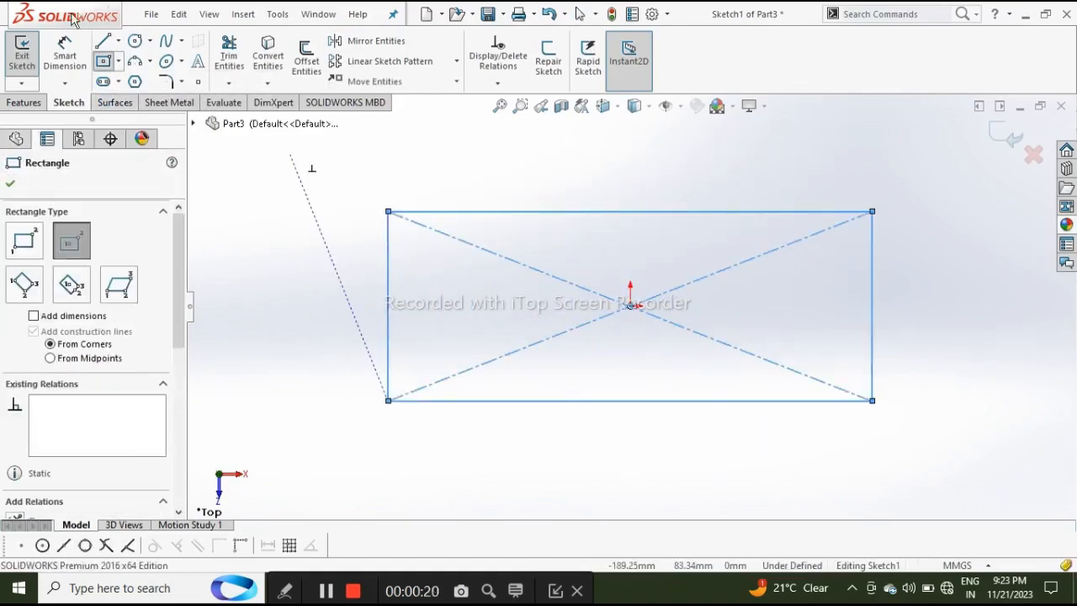
Dimension the rectangle's lower horizontal edge and set its length to 80 mm.
click(65, 61)
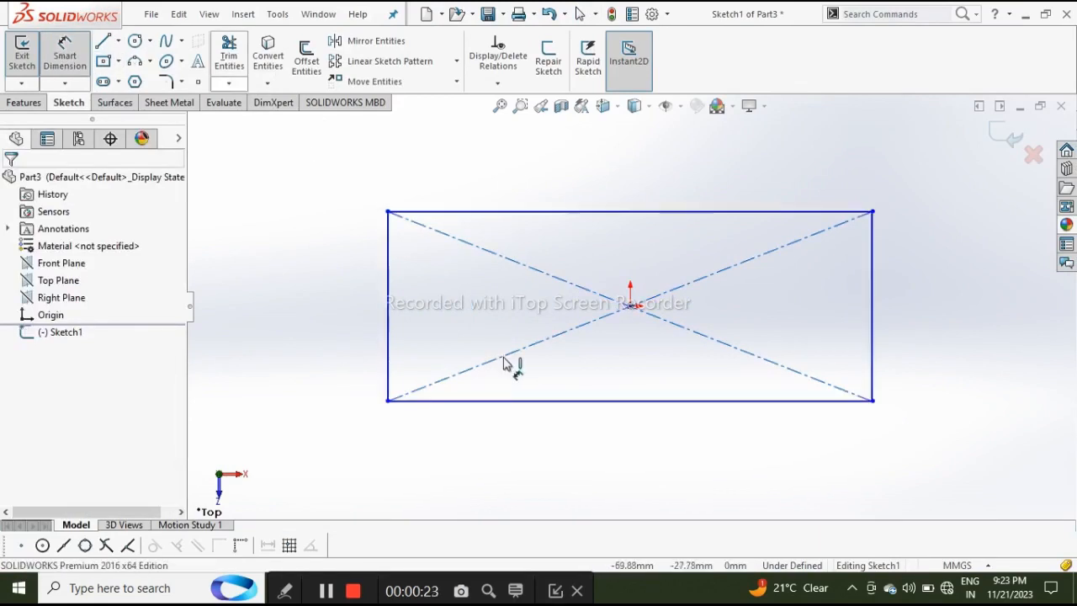
click(572, 430)
click(624, 463)
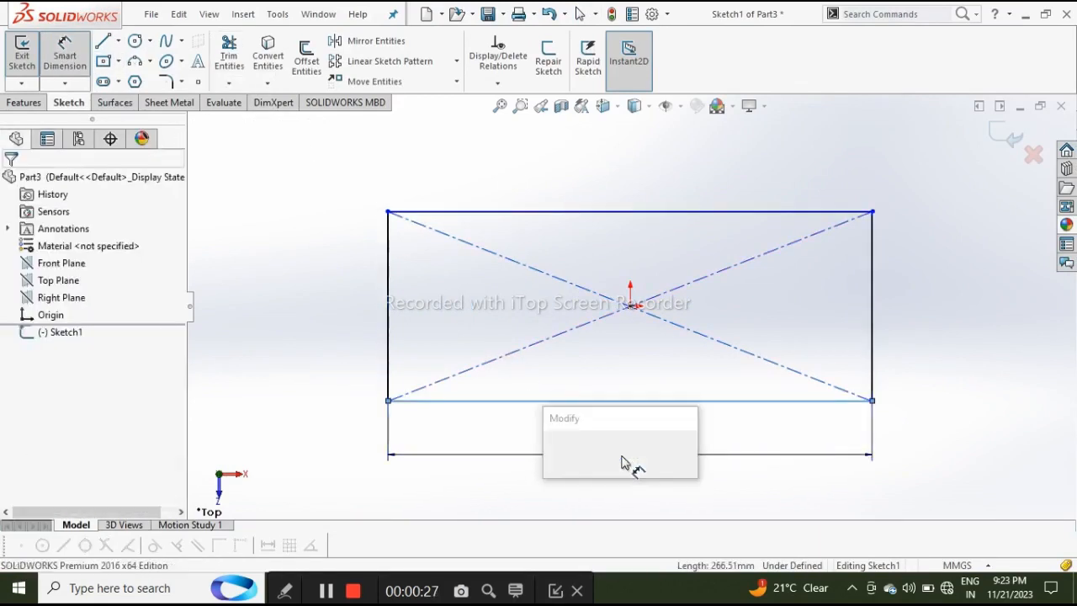
text(80)
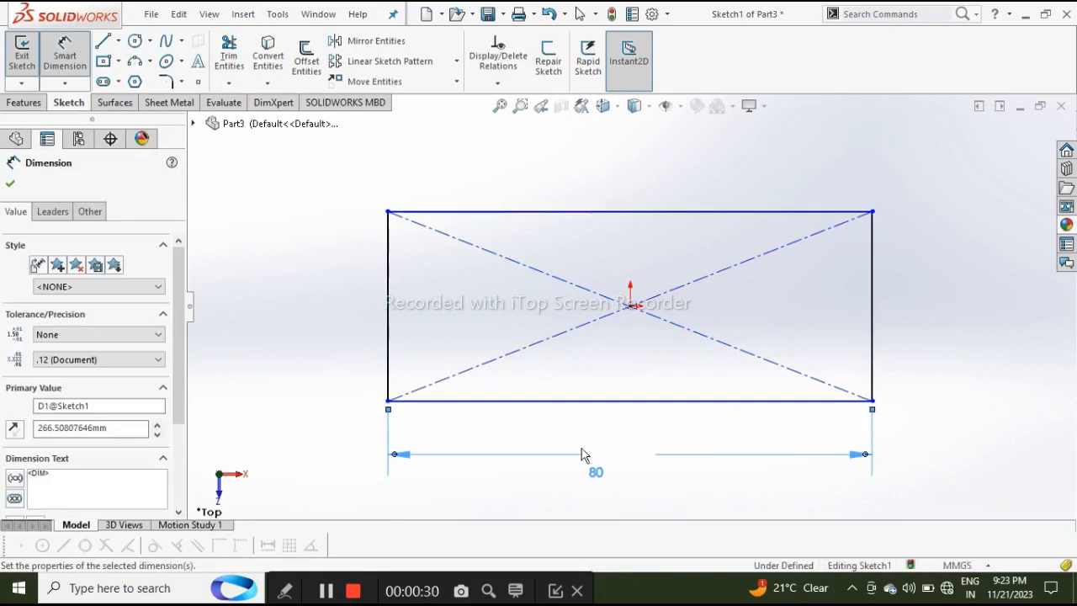
key(Return)
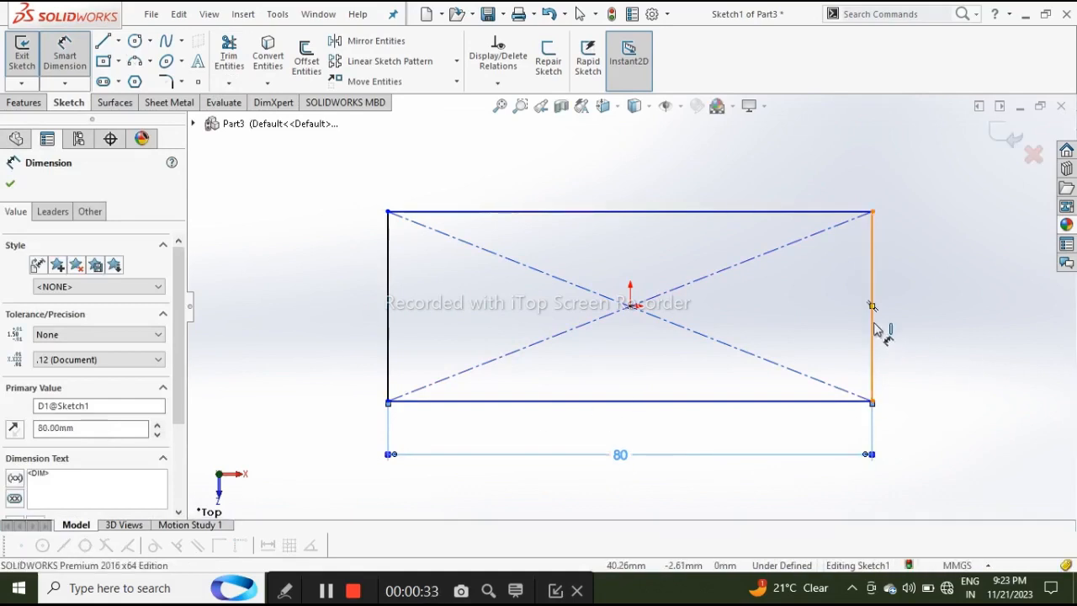
Dimension the rectangle's right vertical edge, set its length to 50 mm and finish dimensioning.
click(873, 306)
click(932, 315)
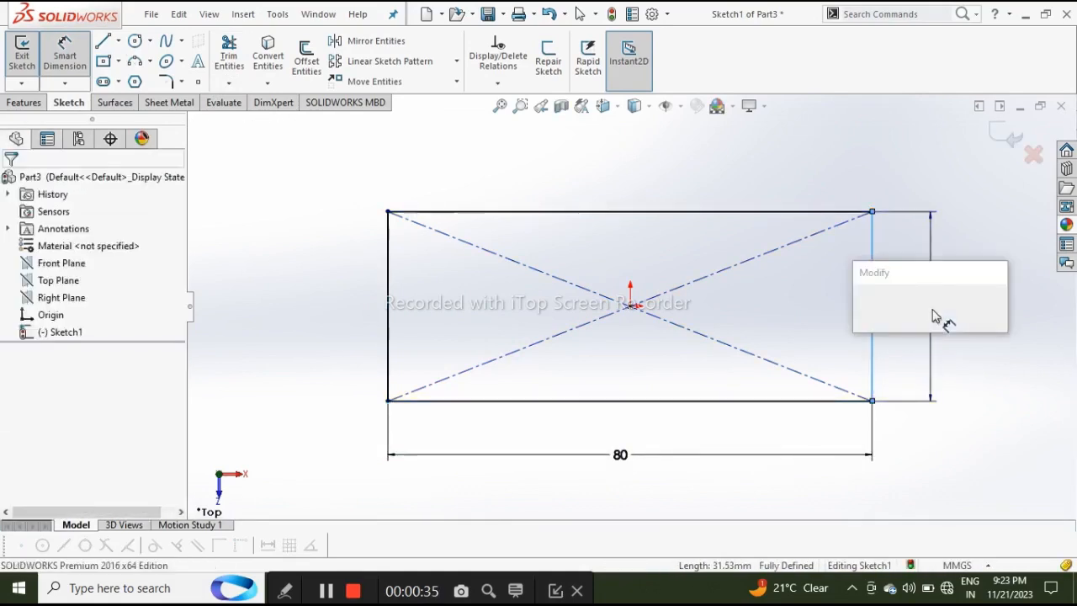
text(50)
key(Return)
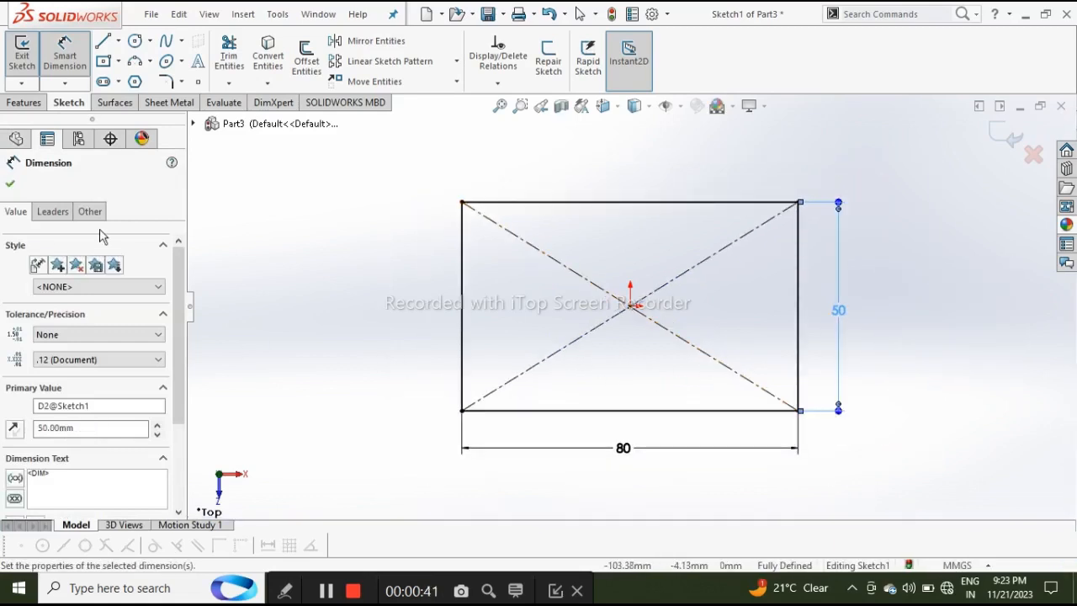
click(10, 184)
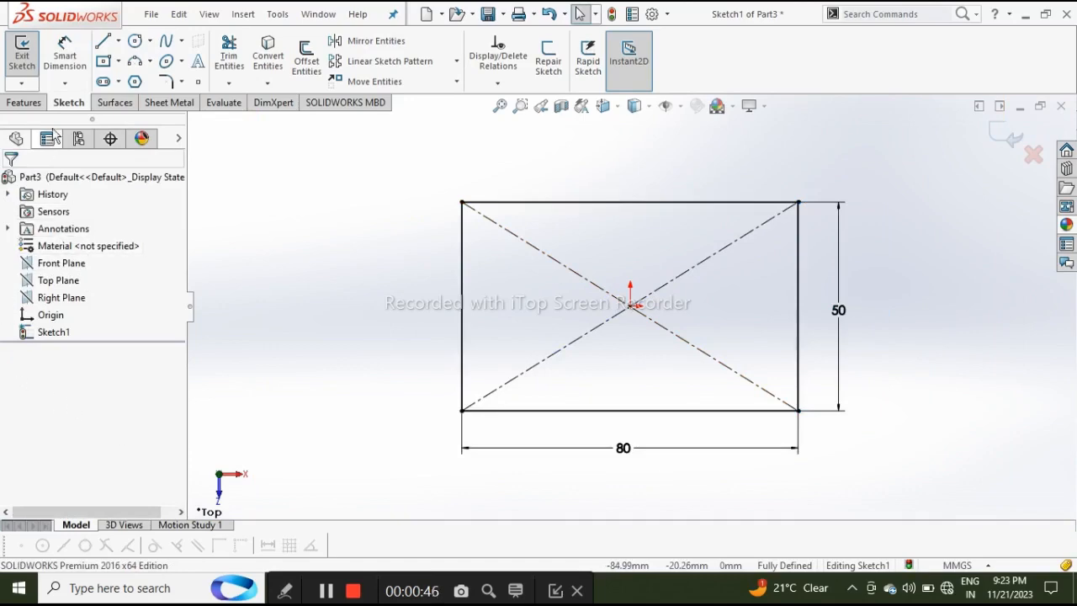
Extrude the rectangle as a blind boss 10 mm thick from the sketch plane.
click(25, 102)
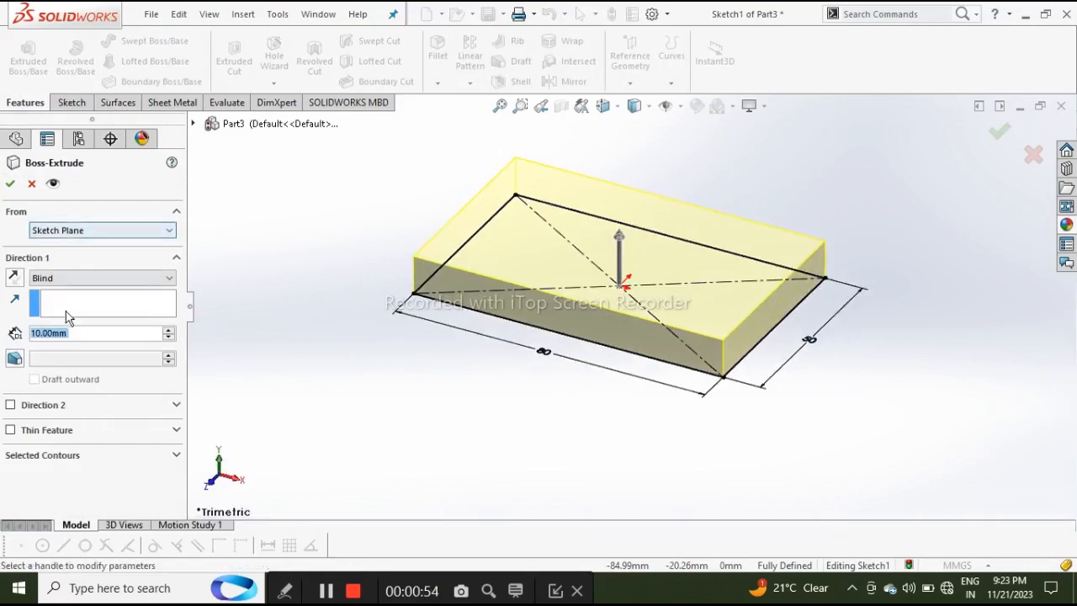
click(11, 184)
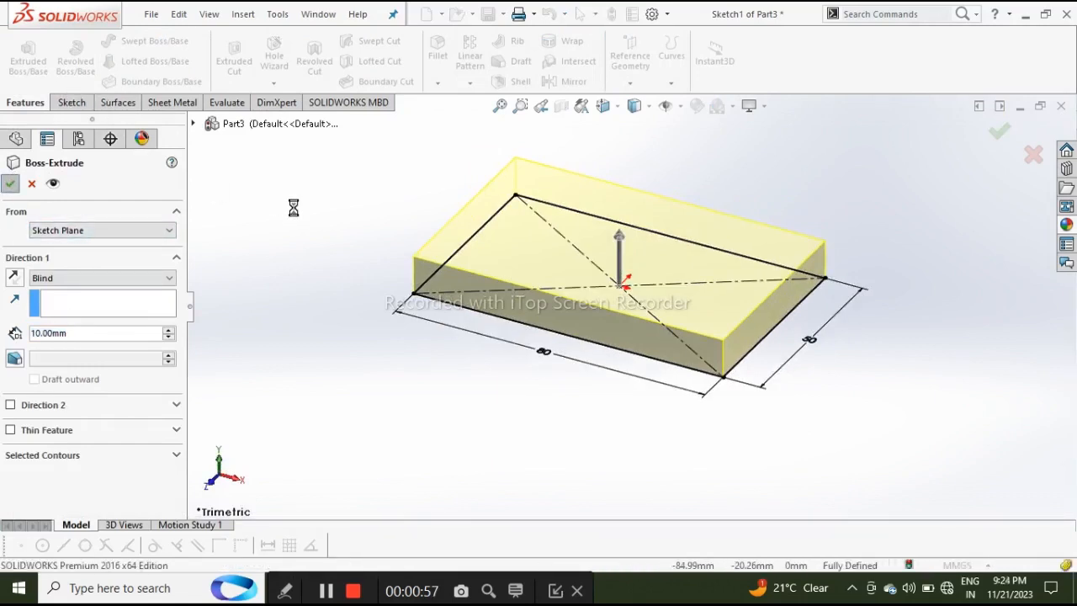
On the plate's top face, sketch connected lines from the upper-left corner: 40 mm right, 10 mm down and about 31.4 mm left.
click(536, 249)
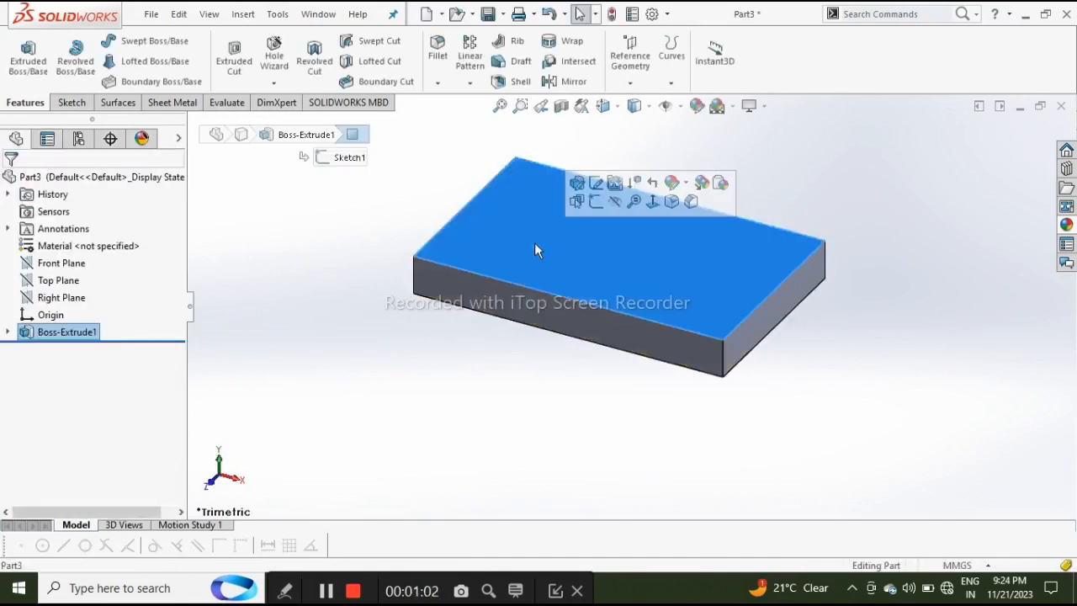
click(653, 201)
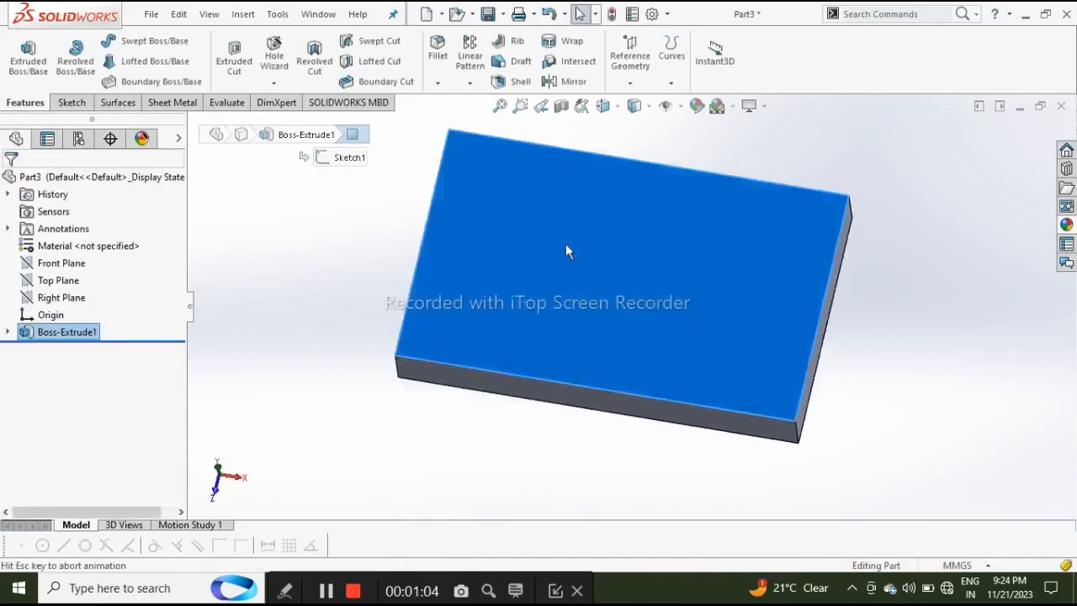
click(73, 103)
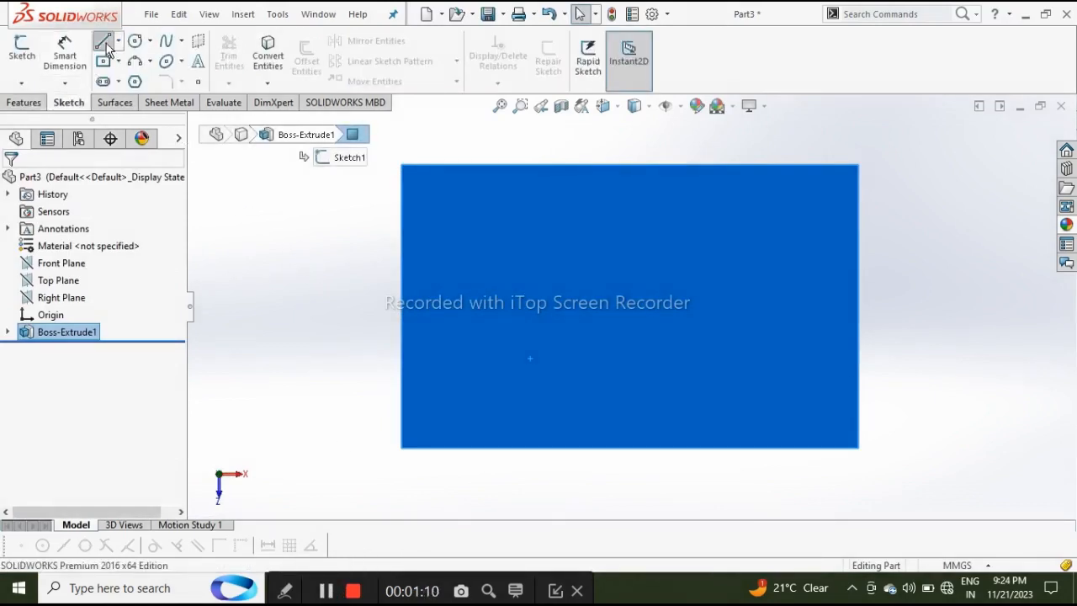
click(403, 165)
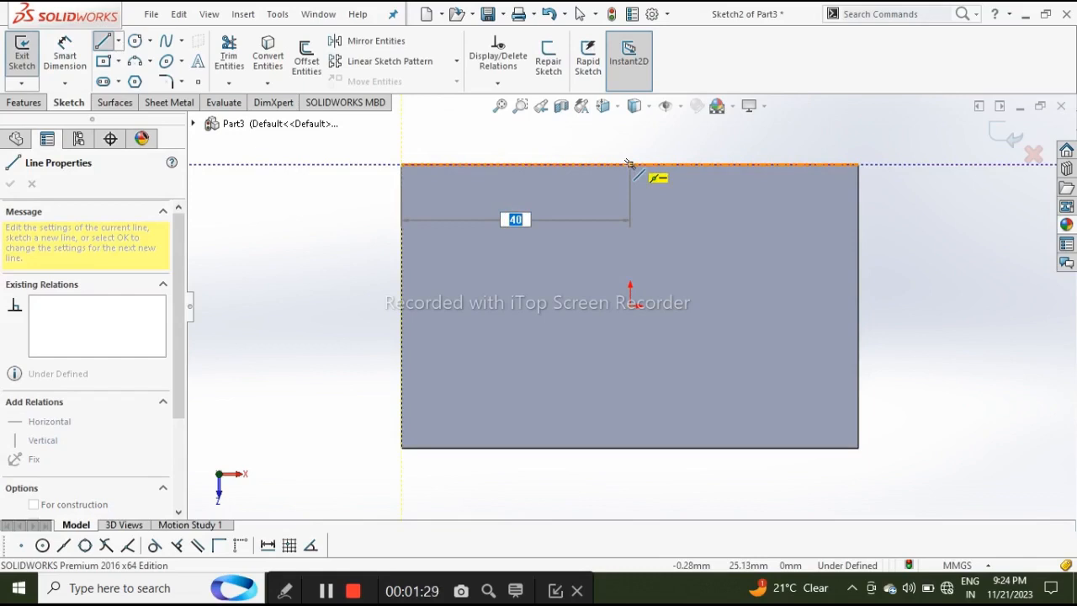
click(630, 164)
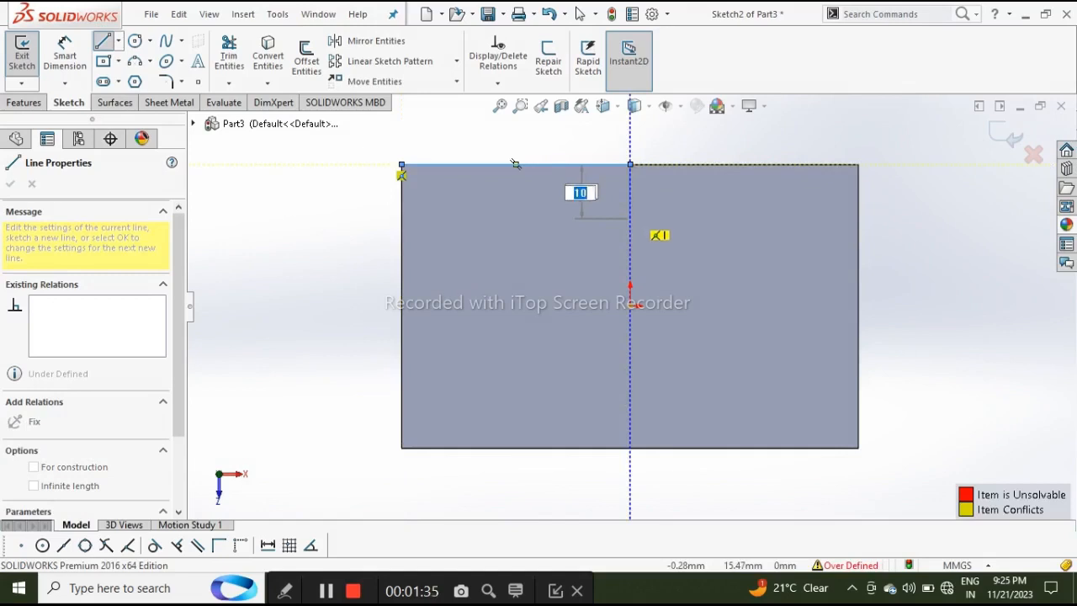
click(630, 221)
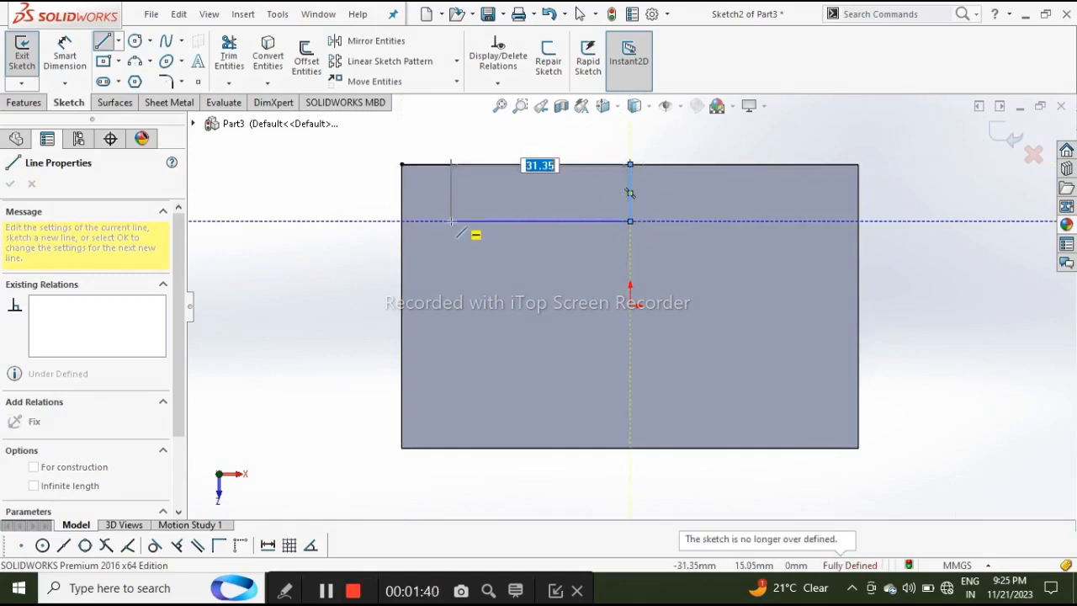
double_click(450, 221)
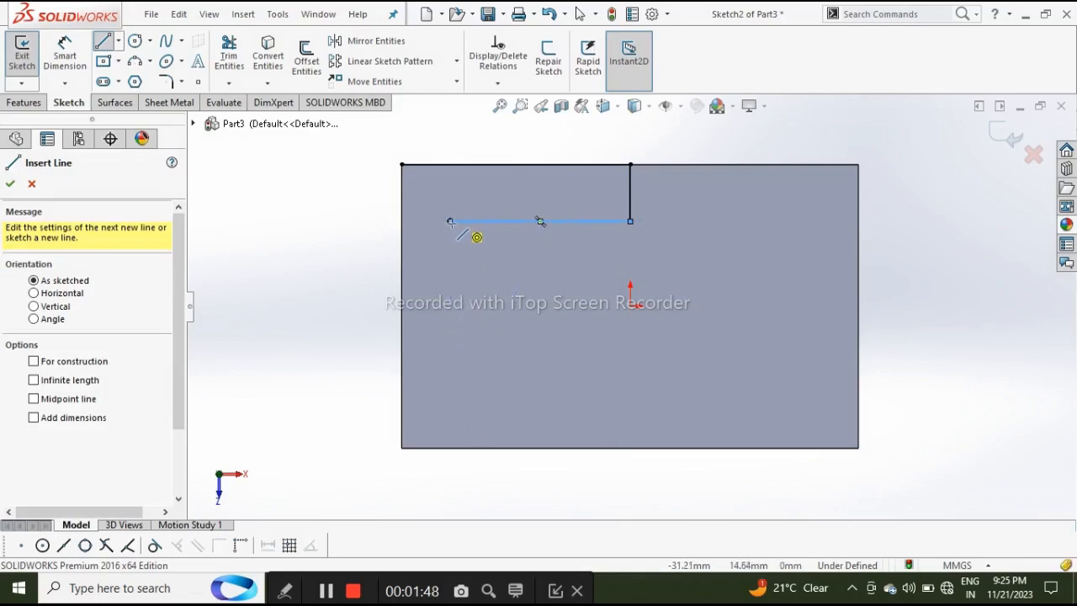
Complete the C-shaped profile with the inner vertical and lower lines, closing it along the plate's lower and left edges.
click(451, 222)
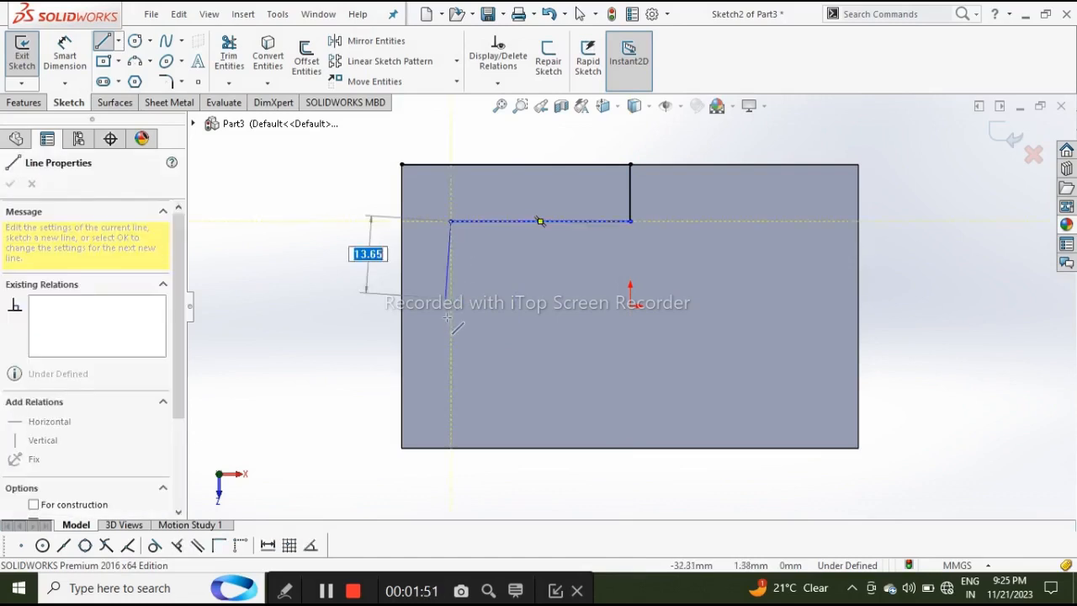
click(451, 387)
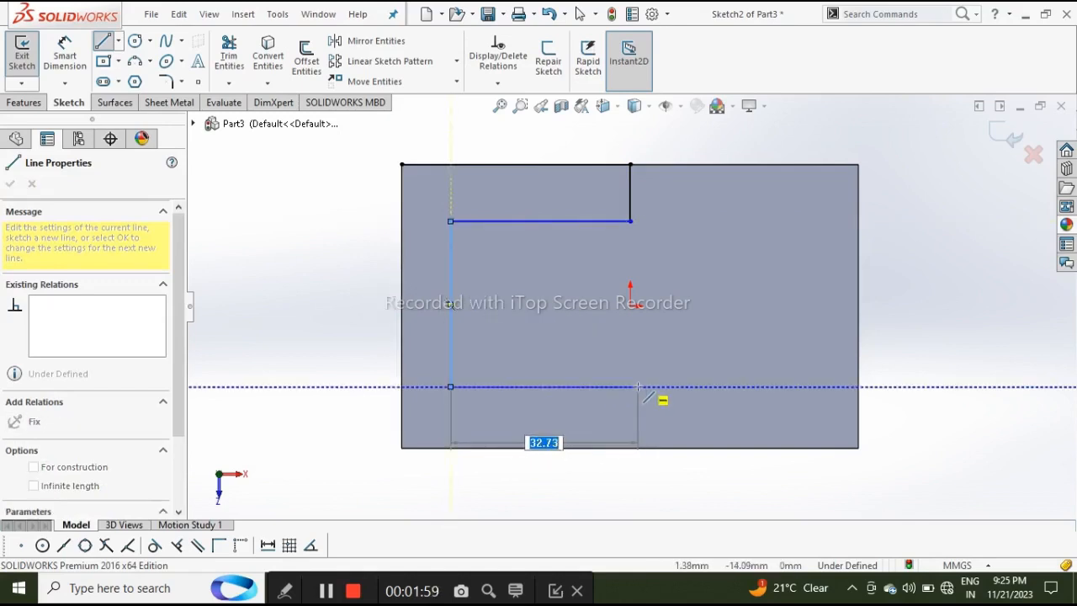
click(630, 386)
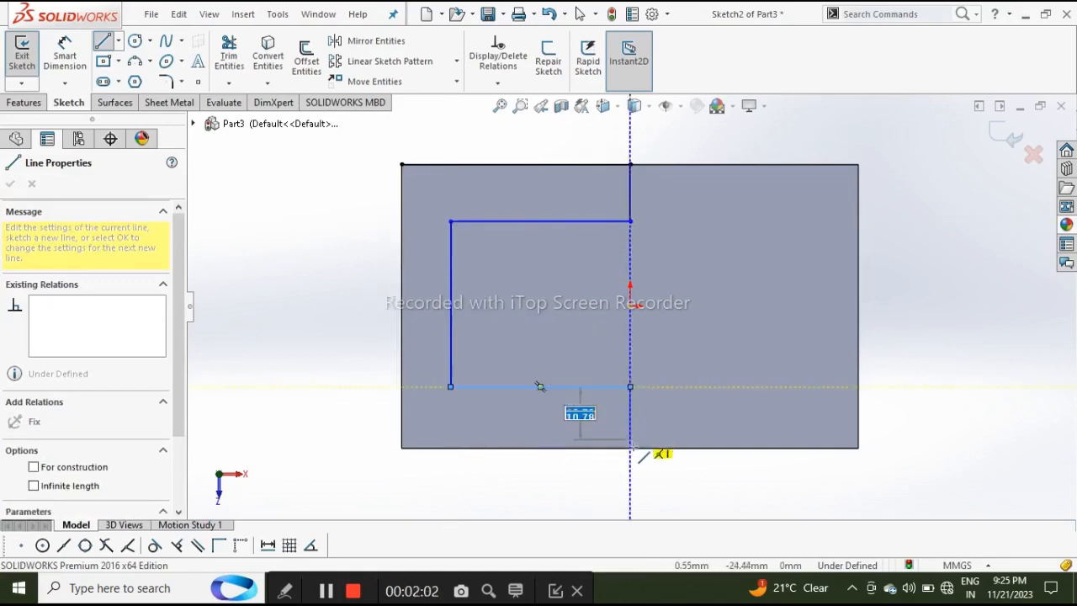
click(401, 449)
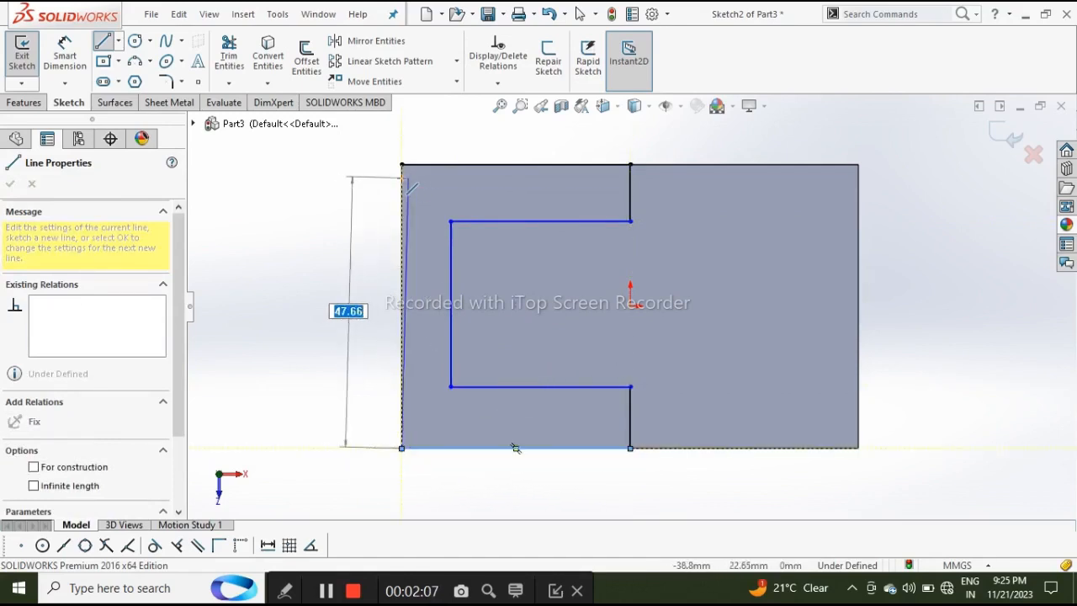
click(401, 165)
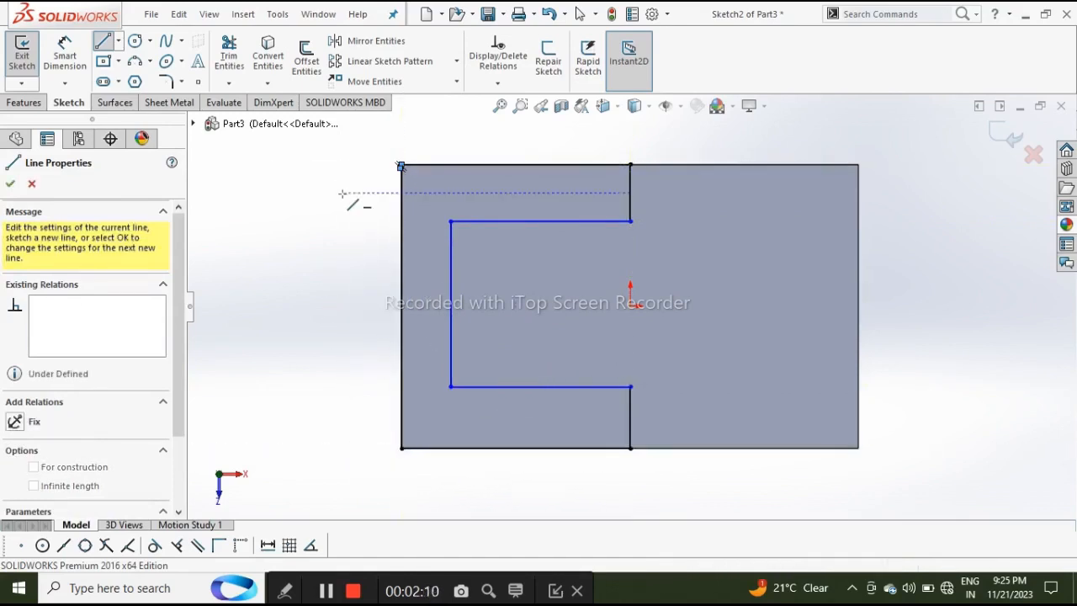
right_click(341, 193)
click(374, 210)
Add a driven length dimension above the profile's upper horizontal line.
click(60, 59)
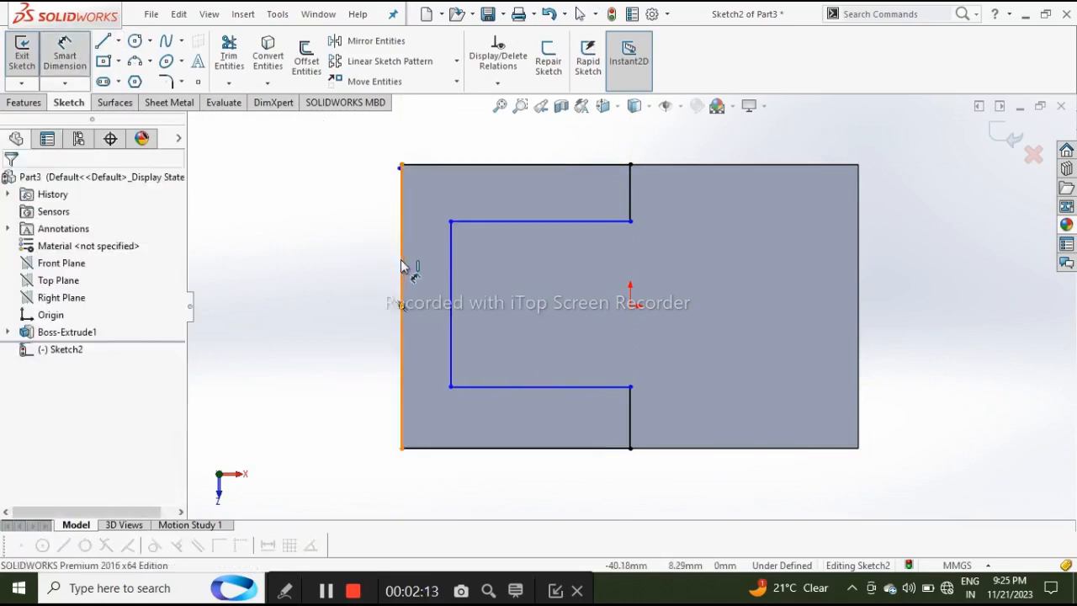
scroll(390, 182, down, 5)
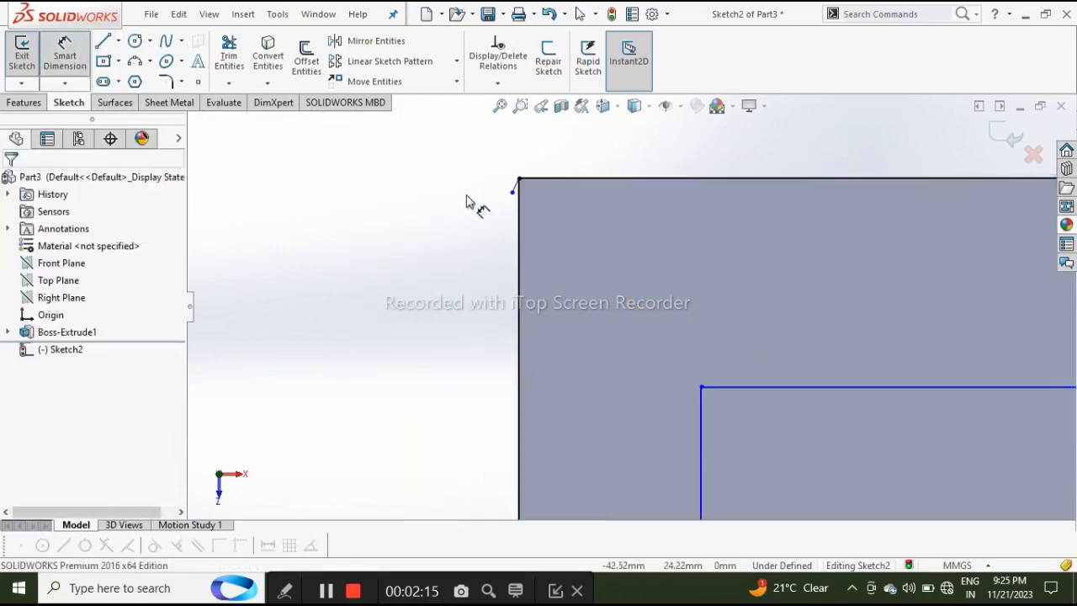
scroll(736, 342, up, 6)
scroll(813, 330, down, 4)
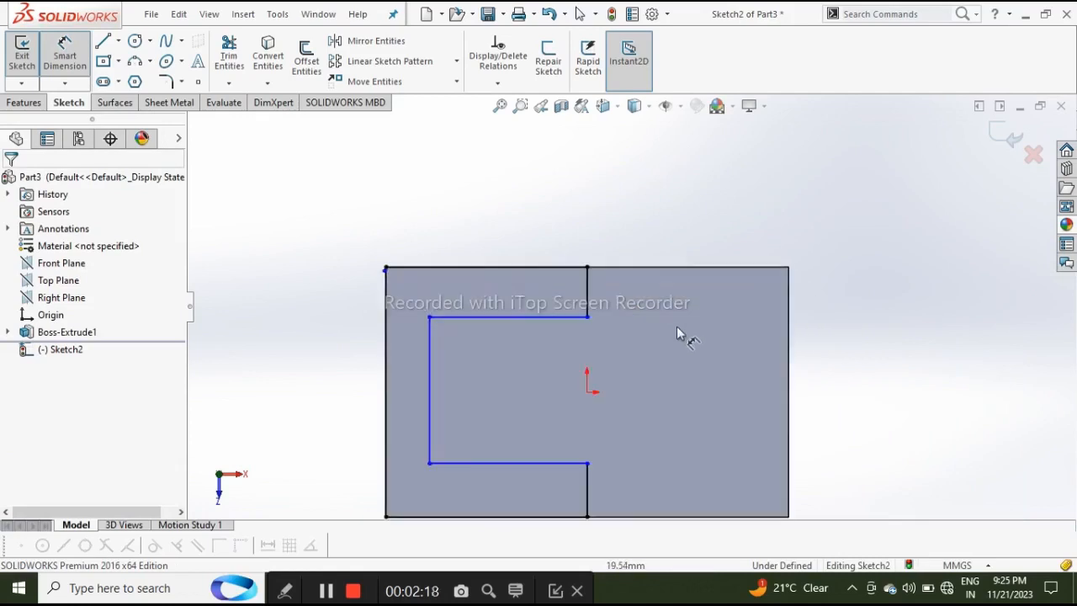
scroll(522, 372, up, 3)
scroll(521, 372, down, 2)
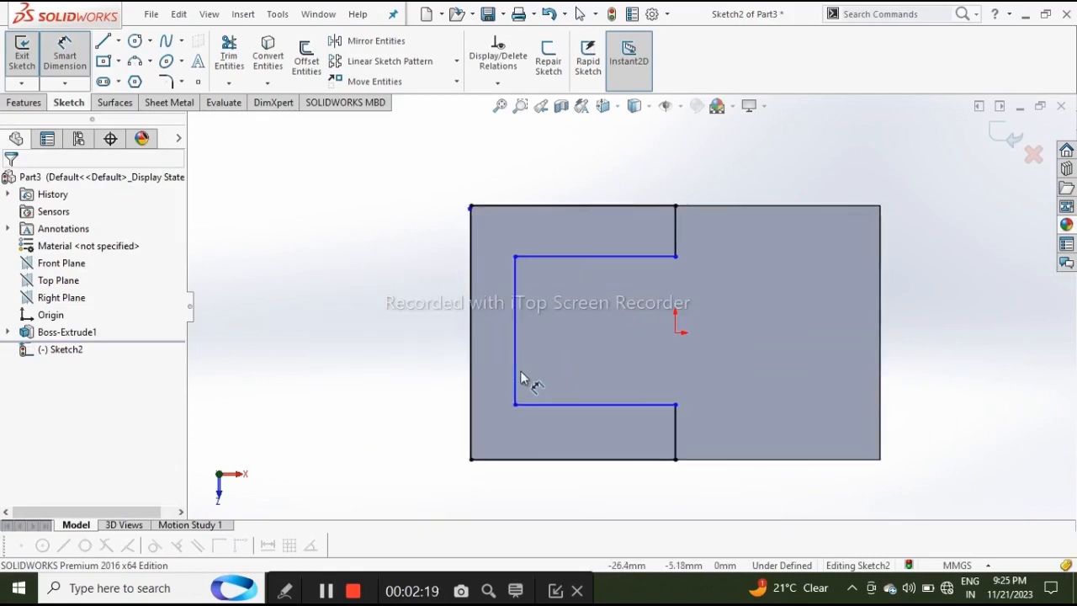
click(569, 206)
click(553, 162)
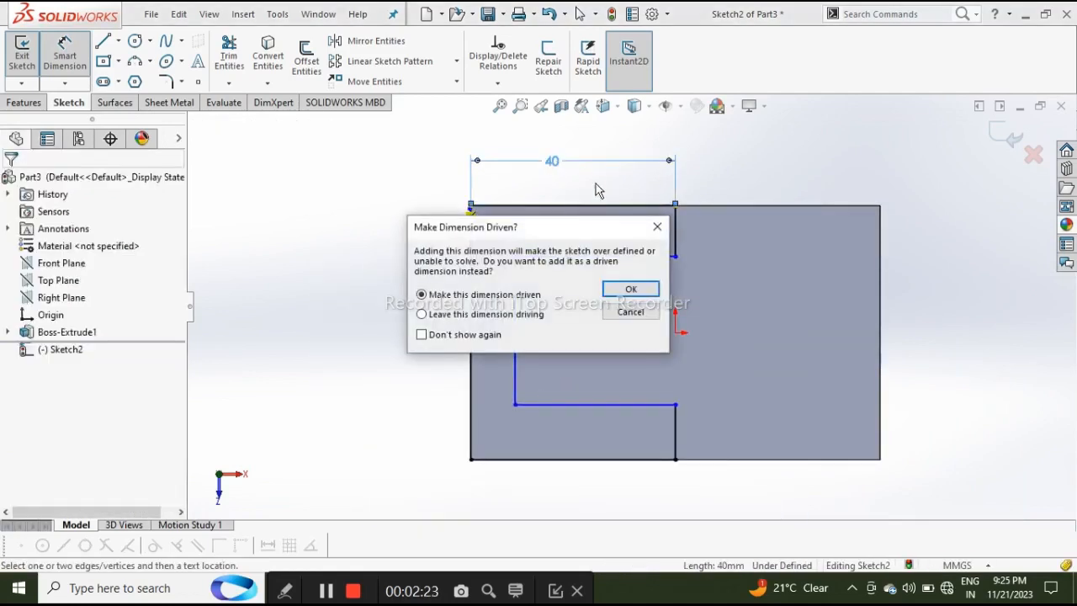
click(630, 290)
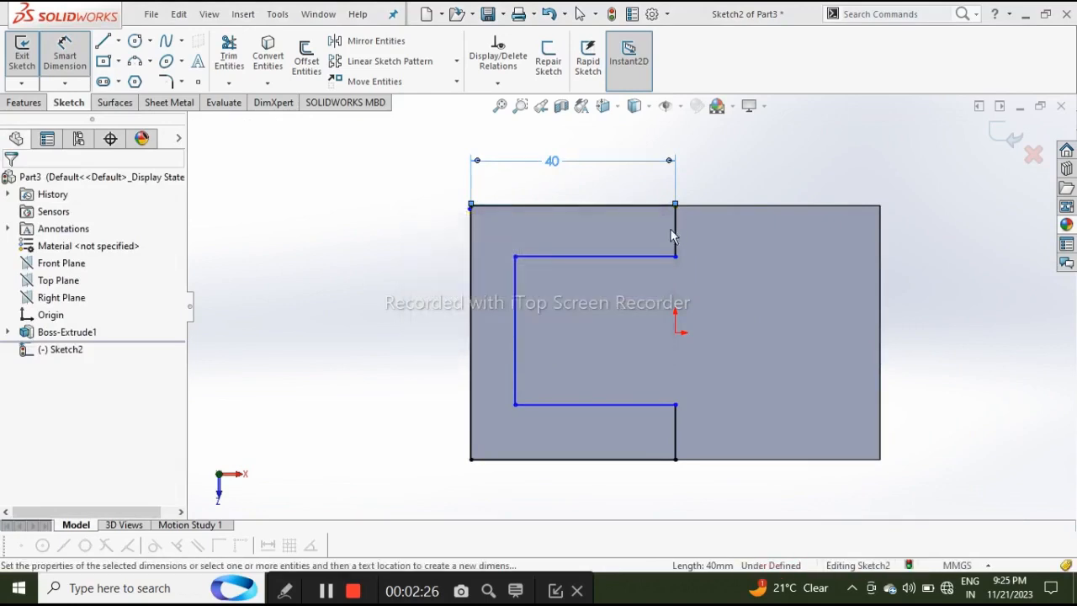
Dimension the short vertical line at the profile's upper open end as 10 mm.
click(689, 226)
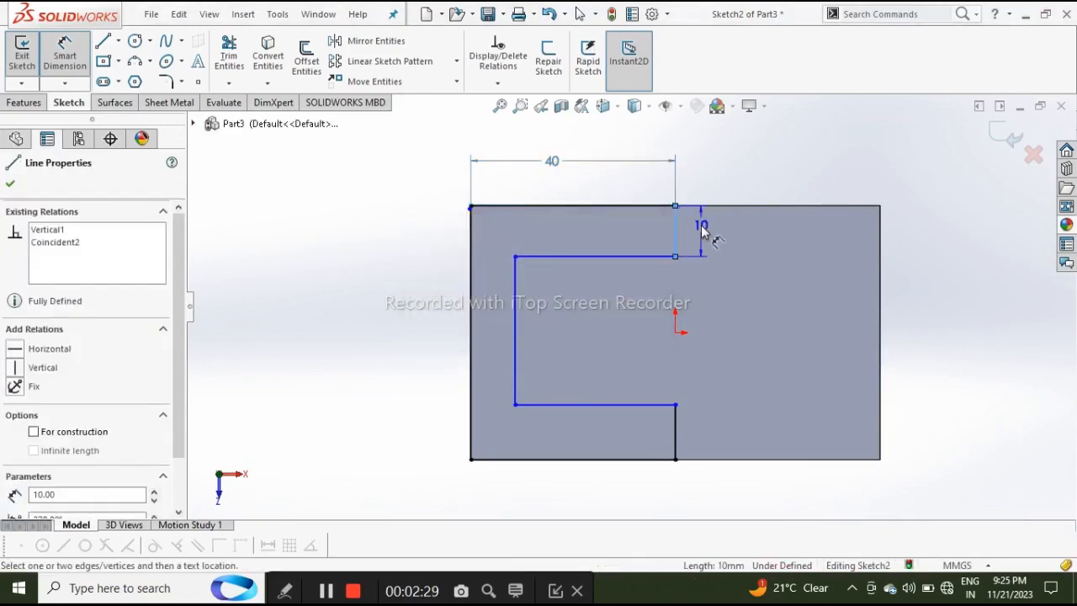
click(710, 234)
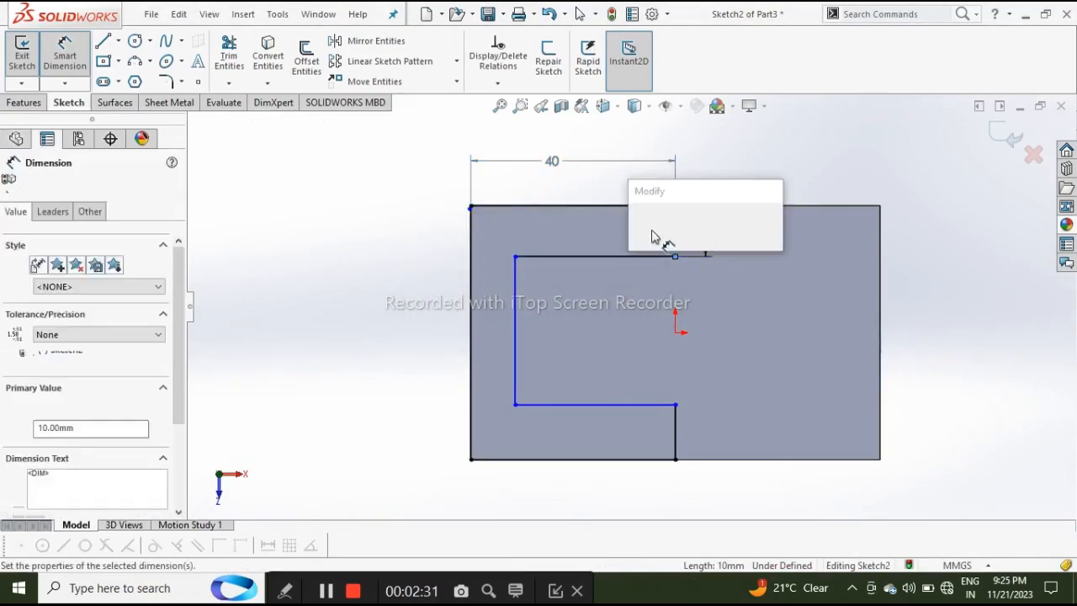
click(641, 222)
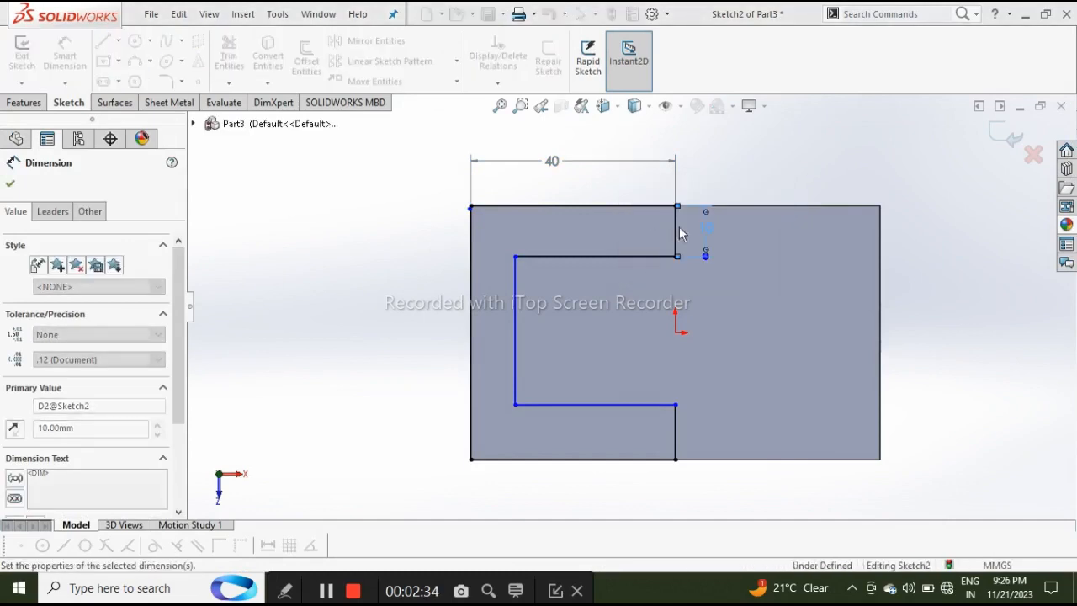
Dimension the C-profile's inner upper horizontal line and its inner vertical line as 30 mm each.
click(630, 258)
click(608, 285)
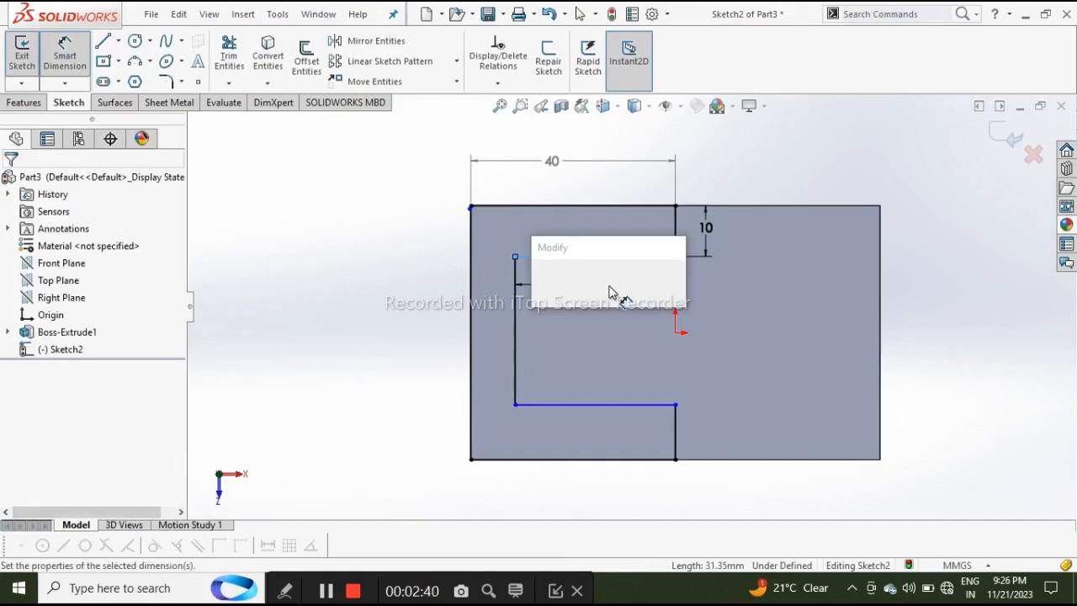
click(522, 350)
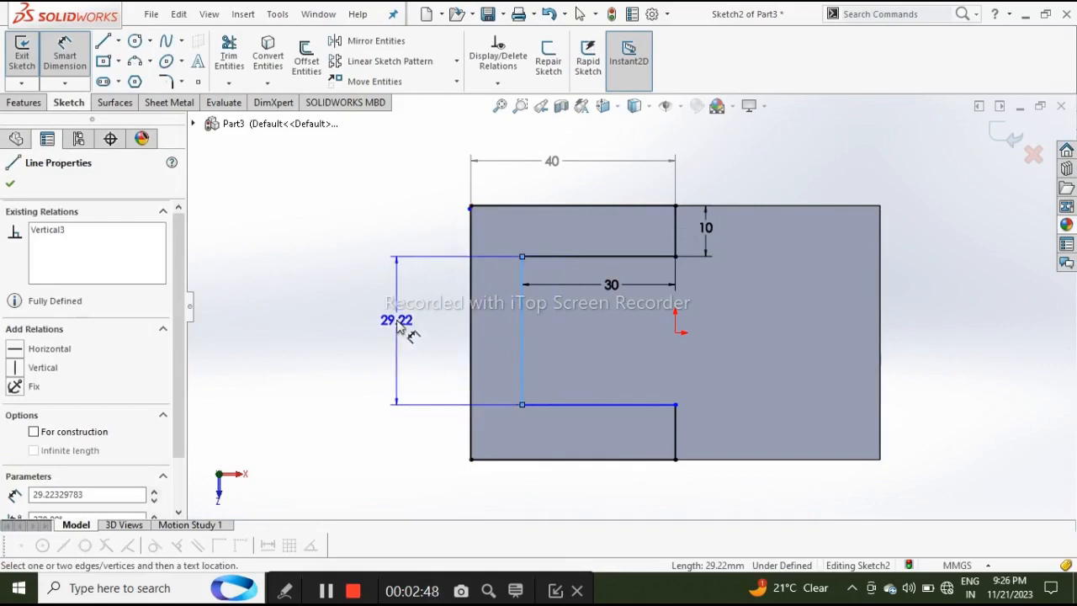
click(401, 327)
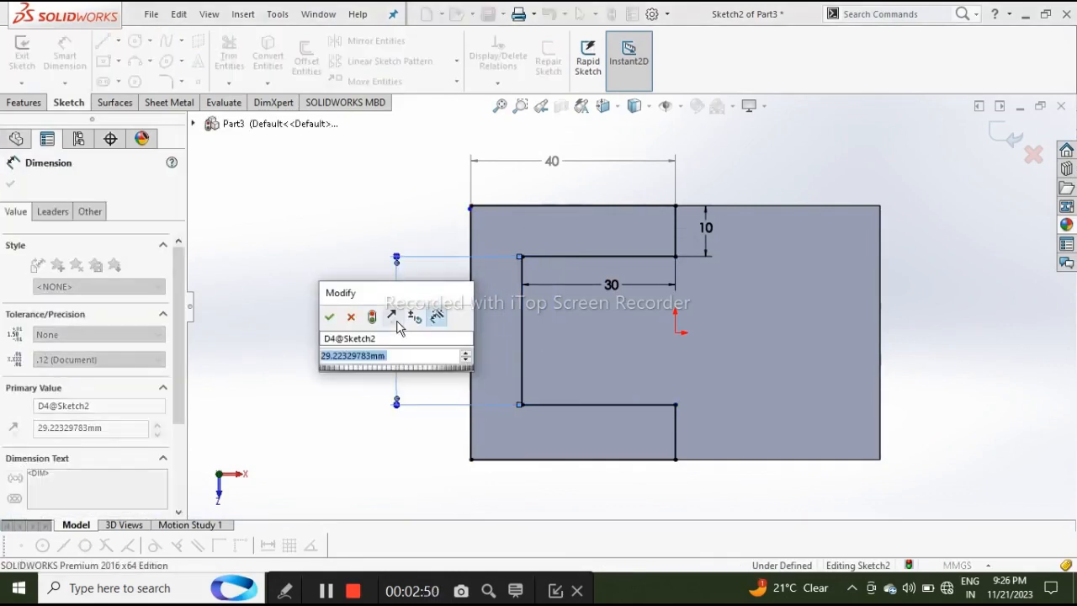
text(30)
key(Return)
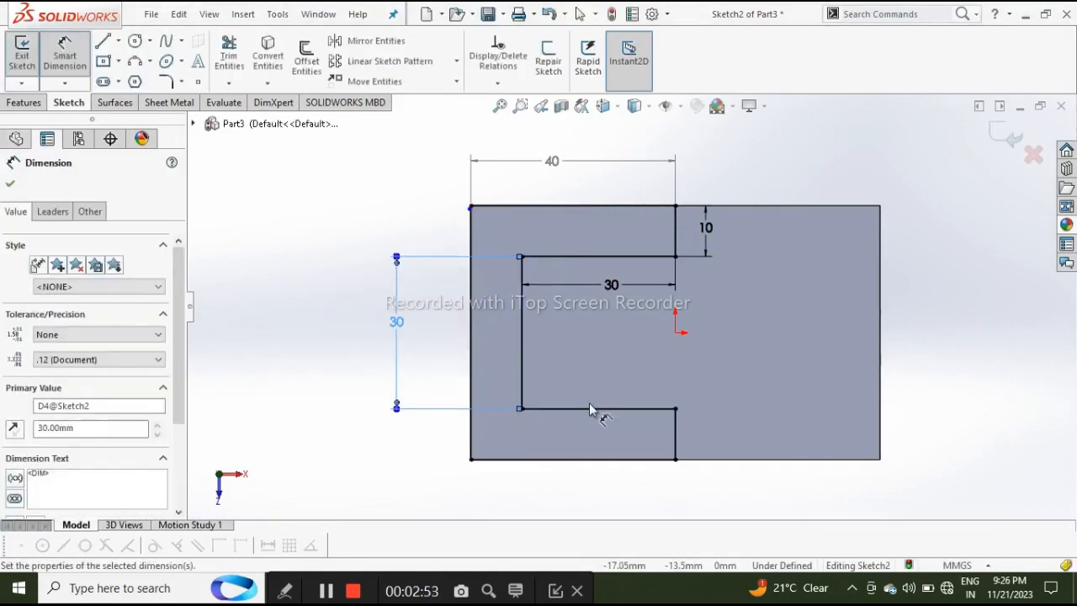
click(586, 392)
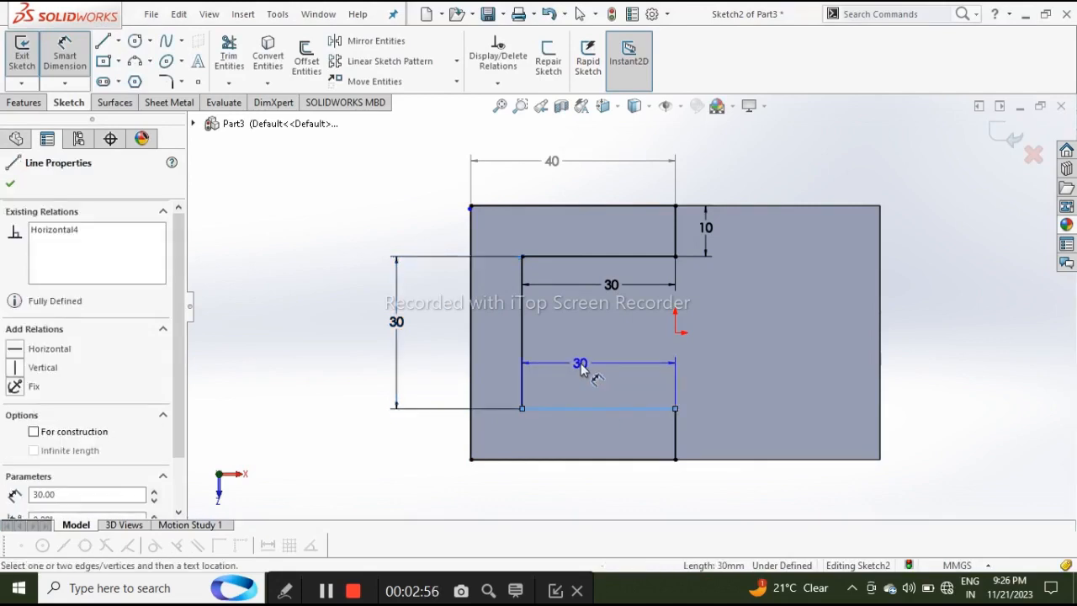
click(589, 362)
click(623, 316)
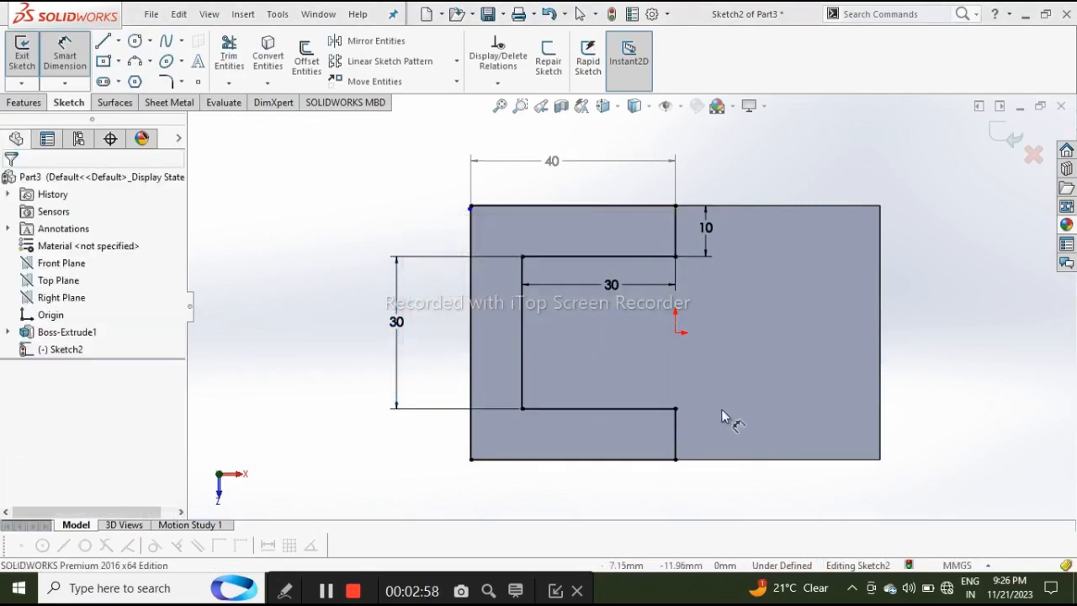
click(678, 429)
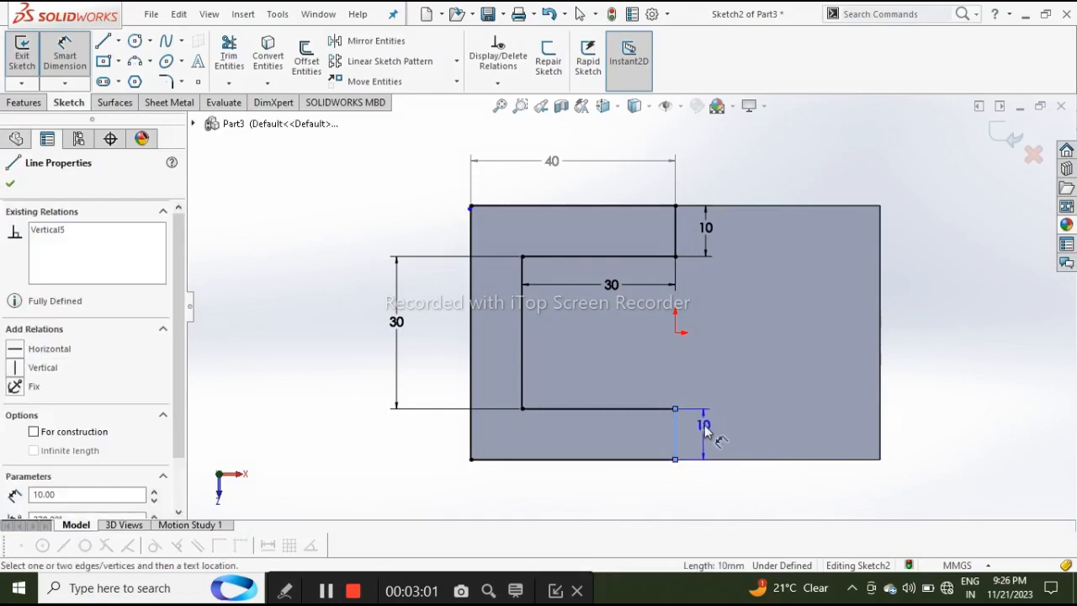
click(711, 434)
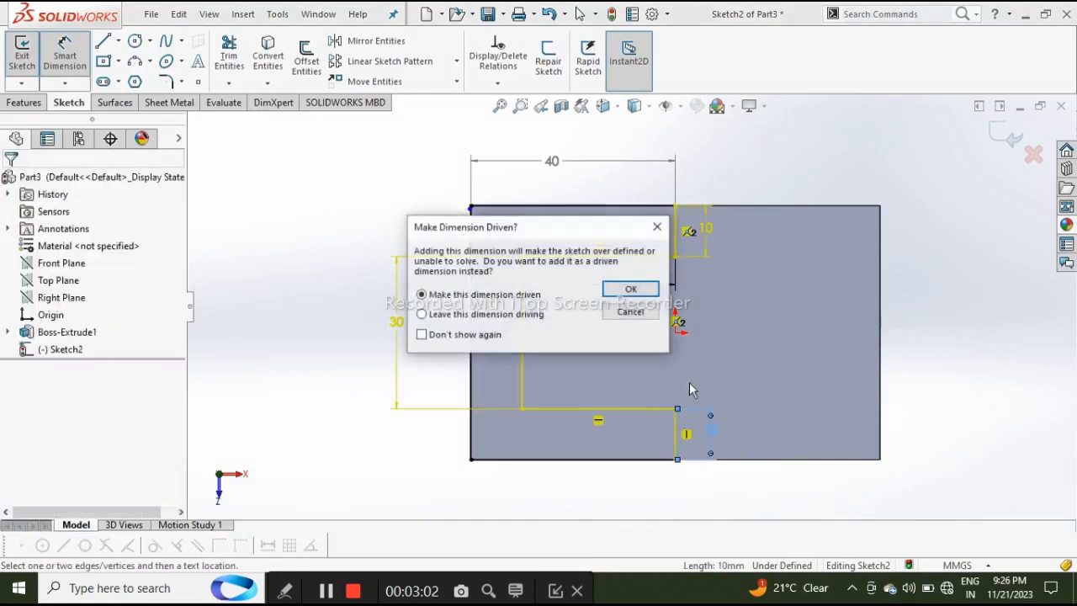
click(632, 315)
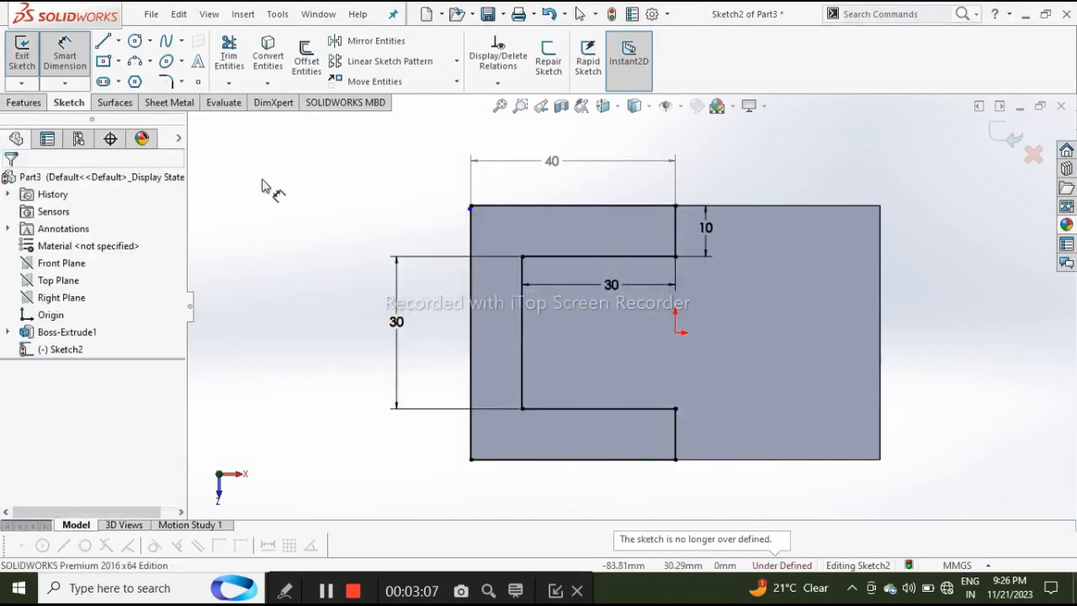
Delete the stray short slanted line at the profile's upper-left corner.
scroll(458, 177, down, 4)
key(Escape)
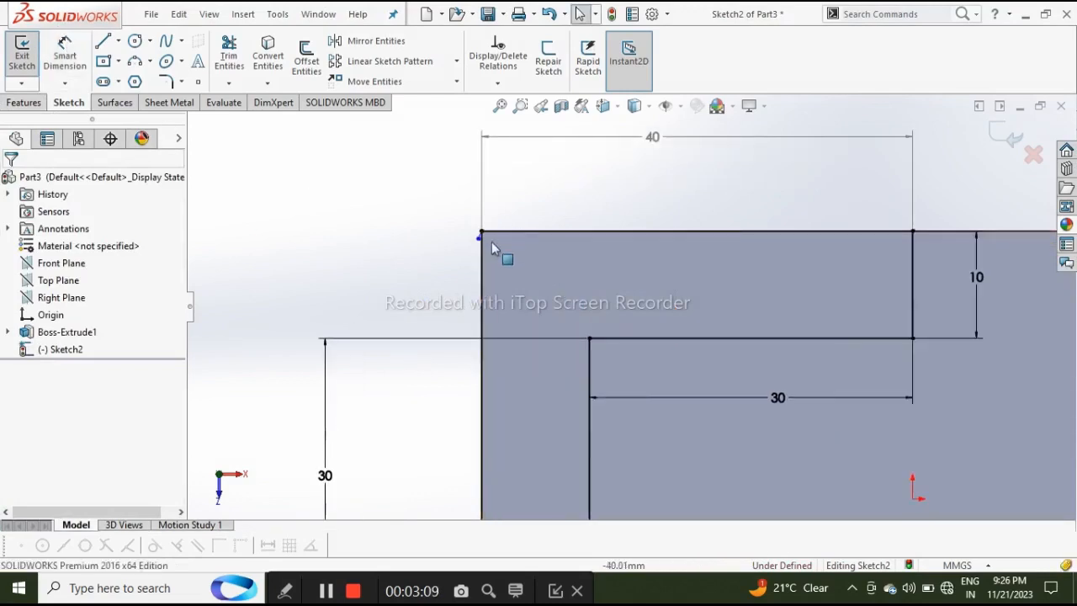
scroll(496, 244, down, 4)
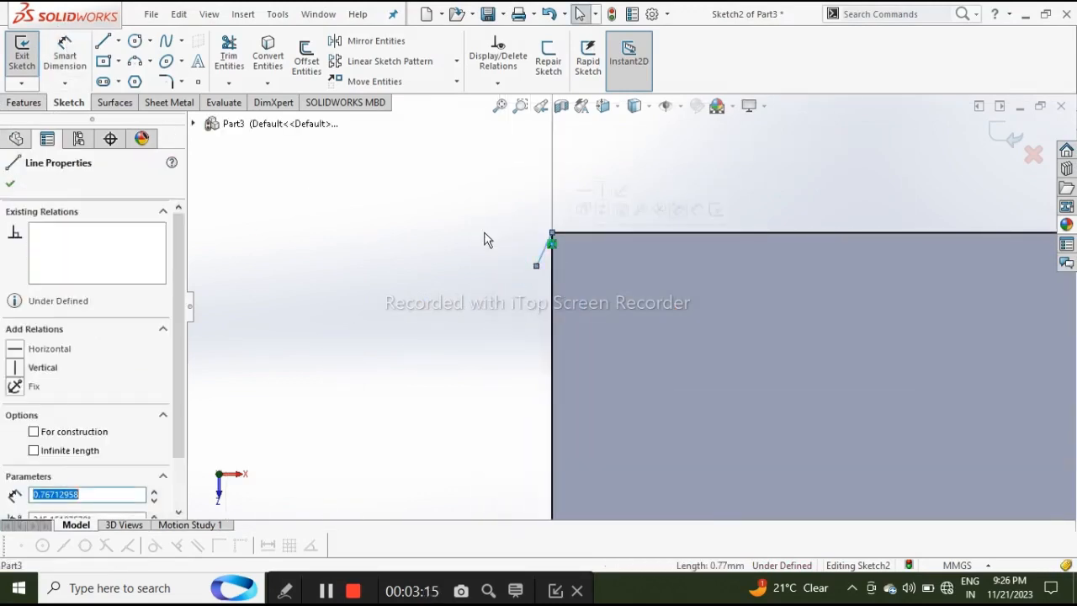
key(Delete)
scroll(706, 338, up, 3)
scroll(715, 338, up, 5)
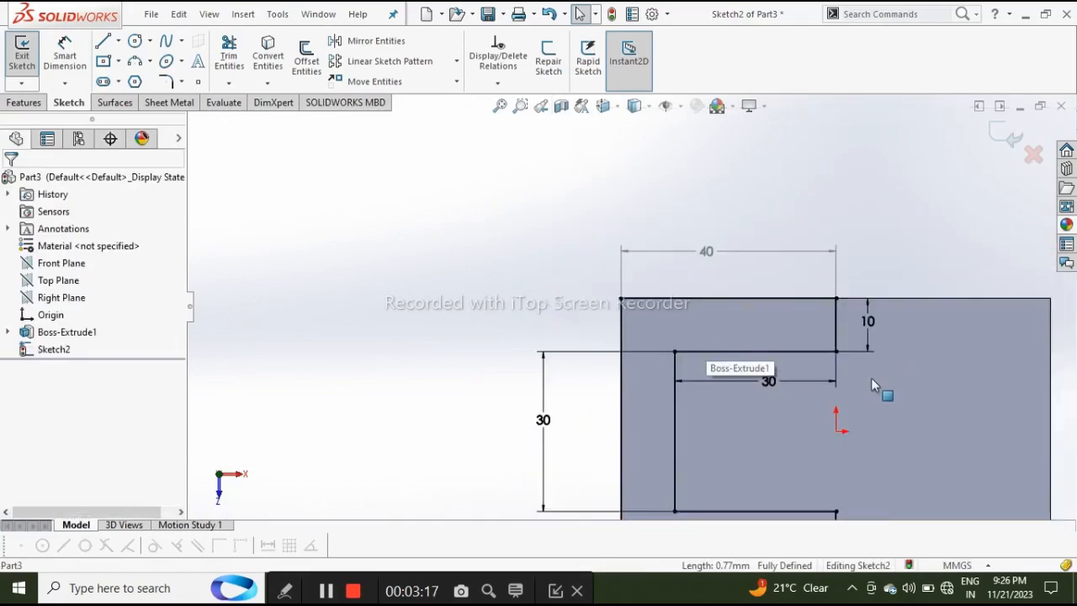
Extrude the C-shaped profile as a boss with a blind depth of 25 mm, merged with the plate.
click(23, 103)
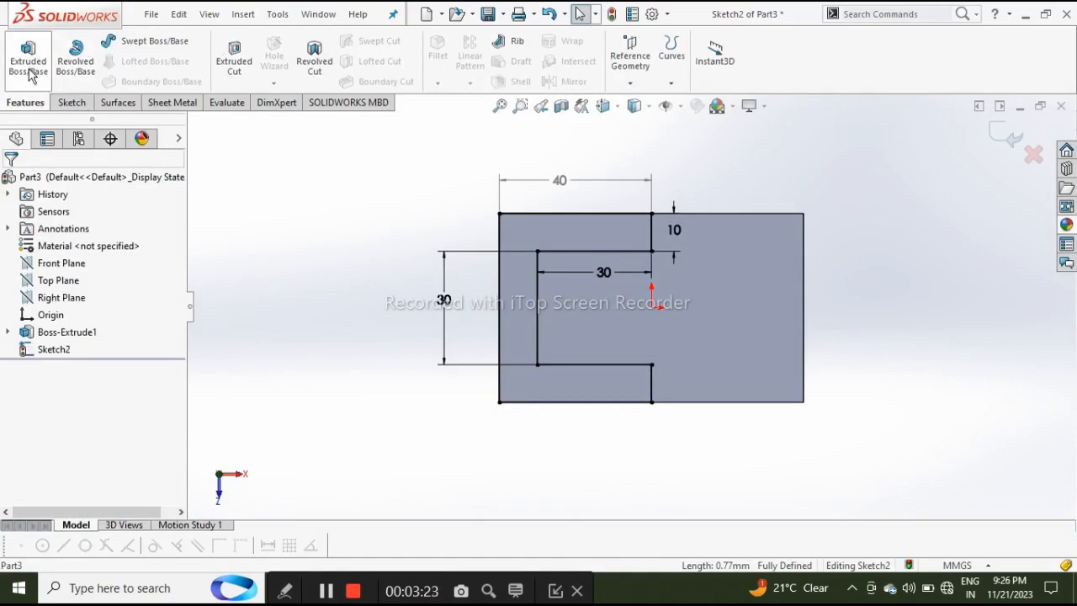
click(30, 66)
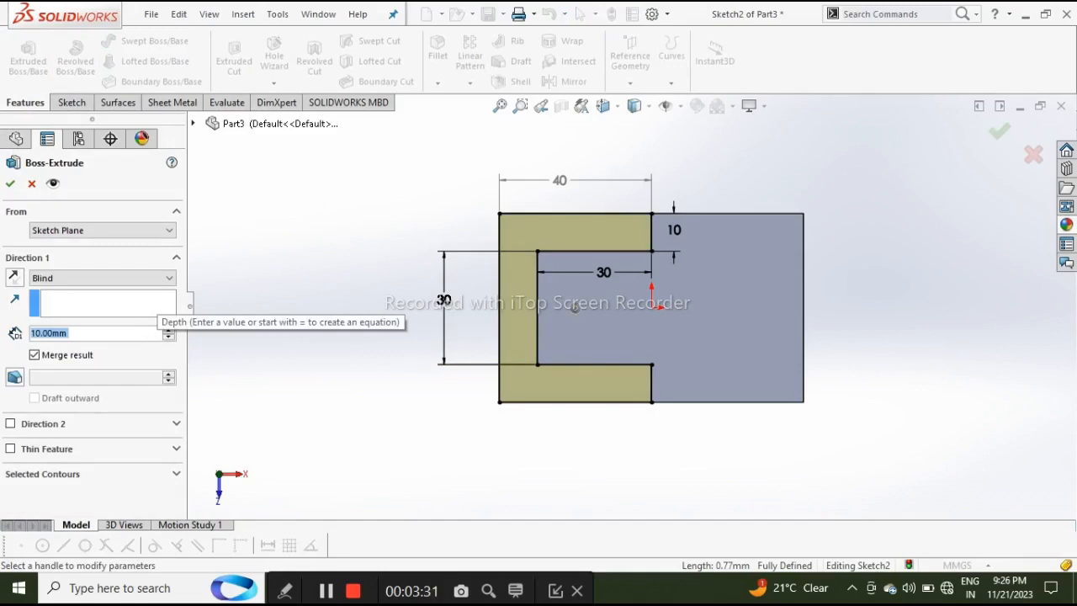
text(25)
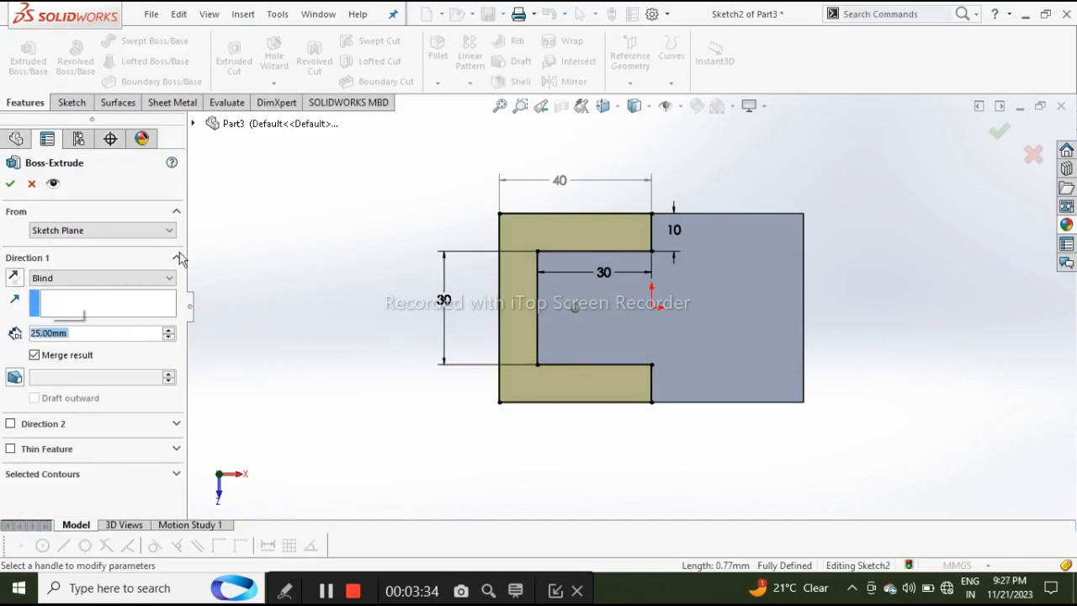
middle_drag(442, 422, 433, 266)
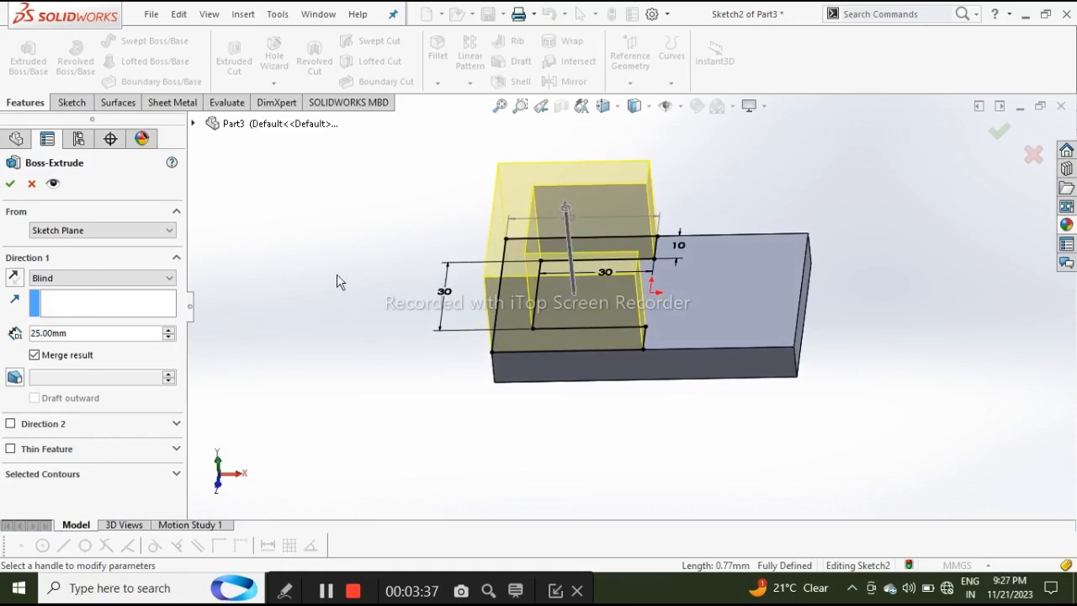
click(10, 184)
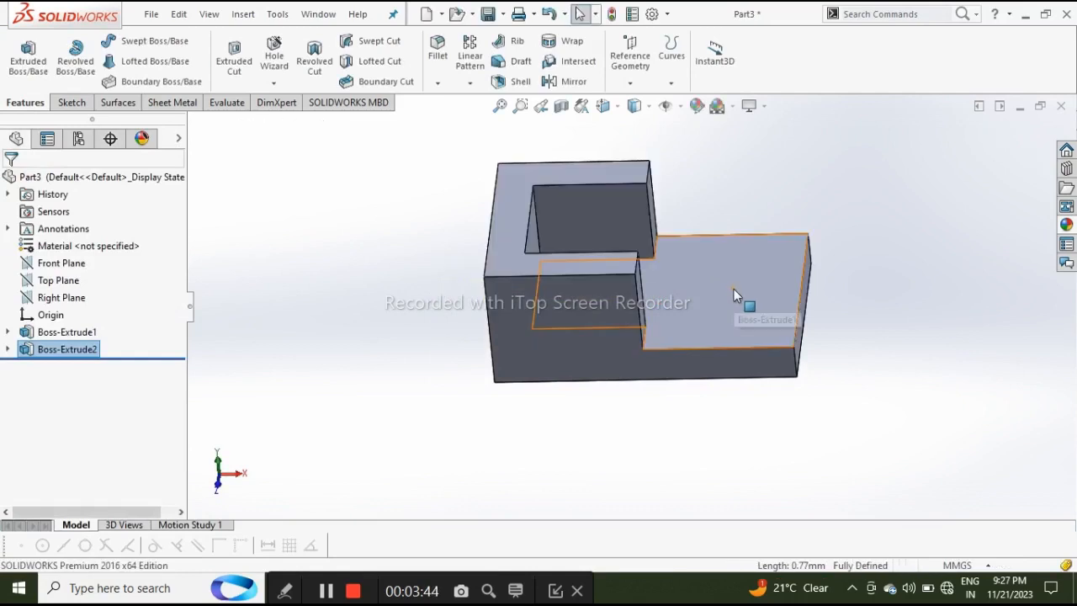
On the base plate's exposed top face, sketch a circle about 18.8 mm in diameter, centred about 20.4 mm right of the origin.
middle_drag(744, 365, 737, 389)
middle_drag(689, 343, 664, 336)
middle_drag(712, 307, 747, 300)
click(745, 298)
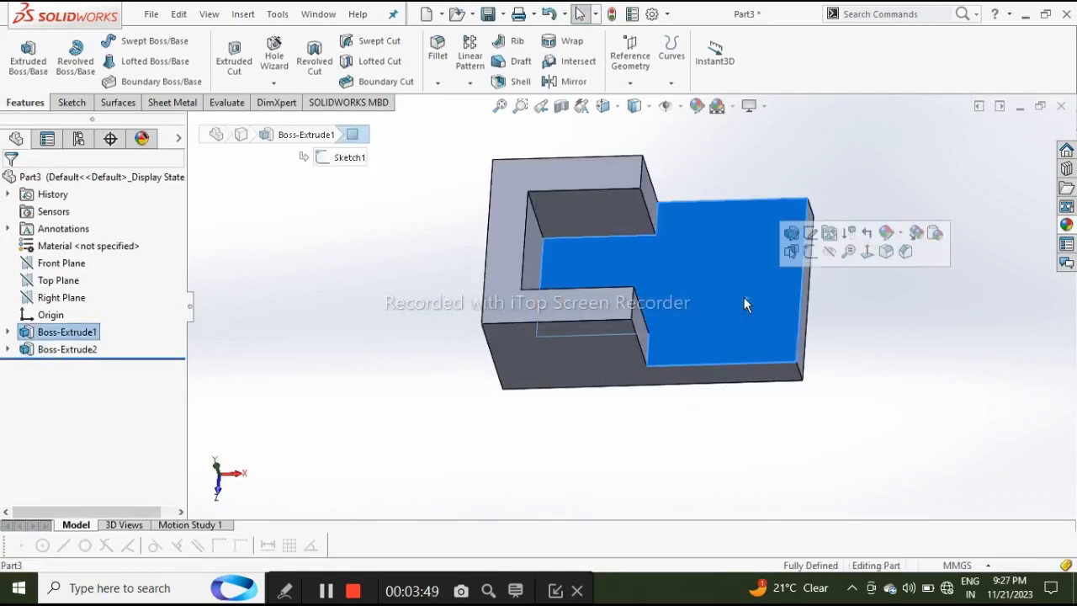
click(868, 252)
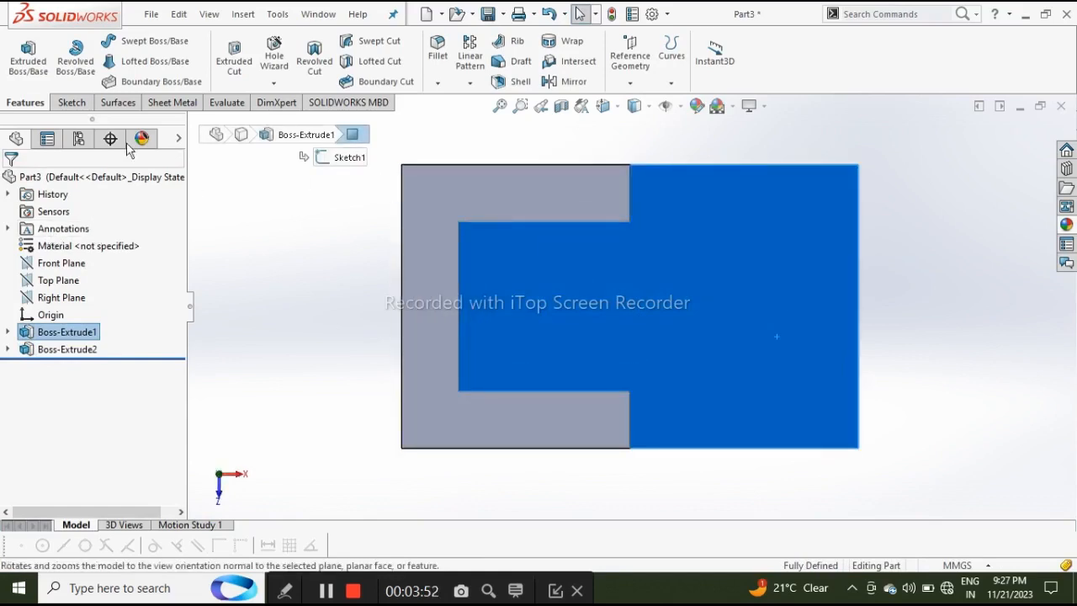
click(71, 103)
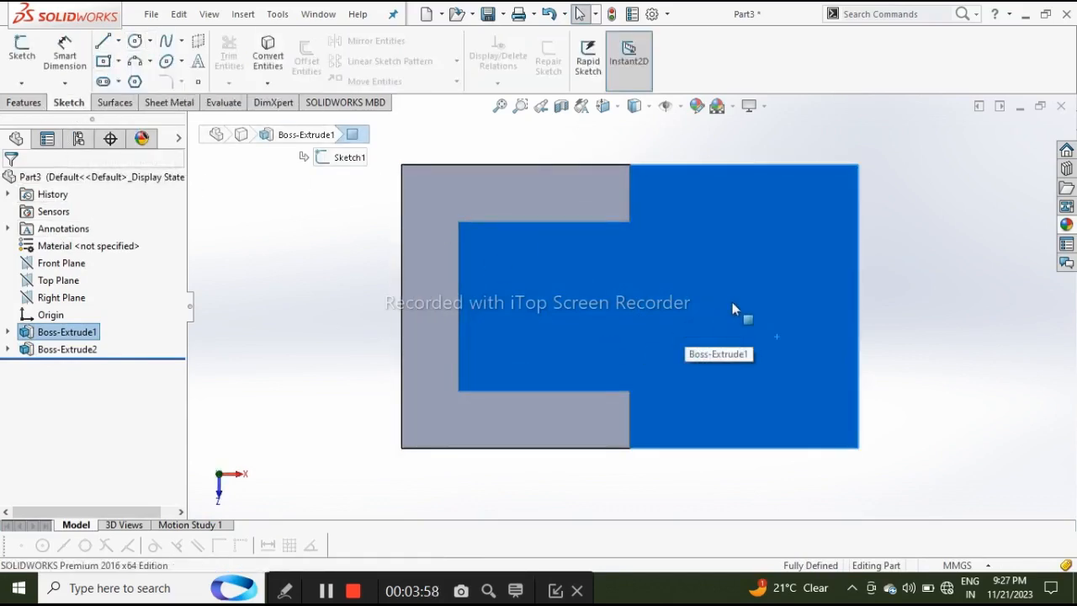
click(134, 42)
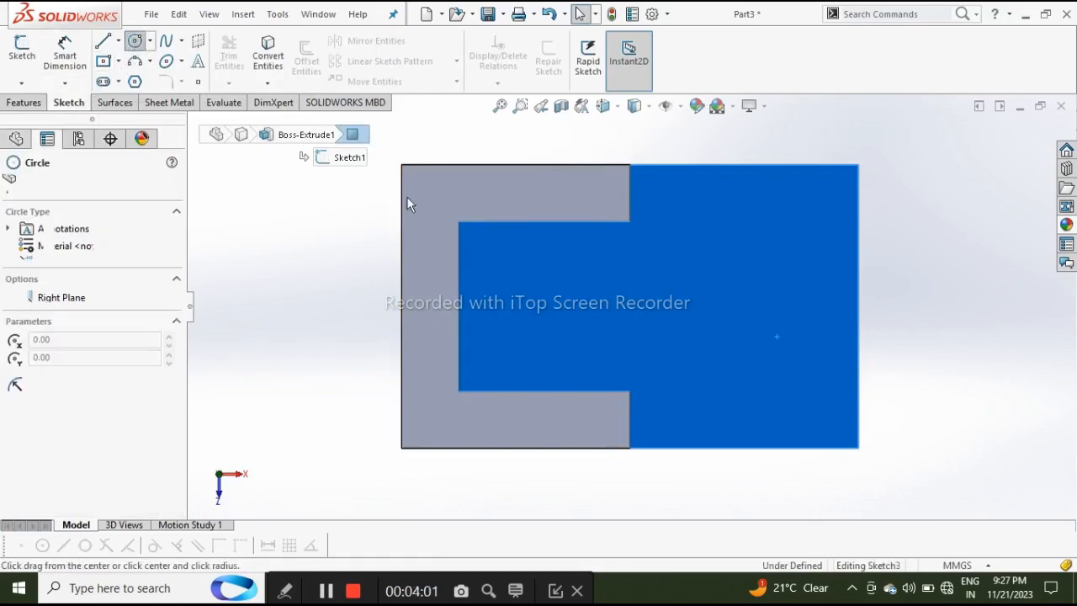
click(409, 202)
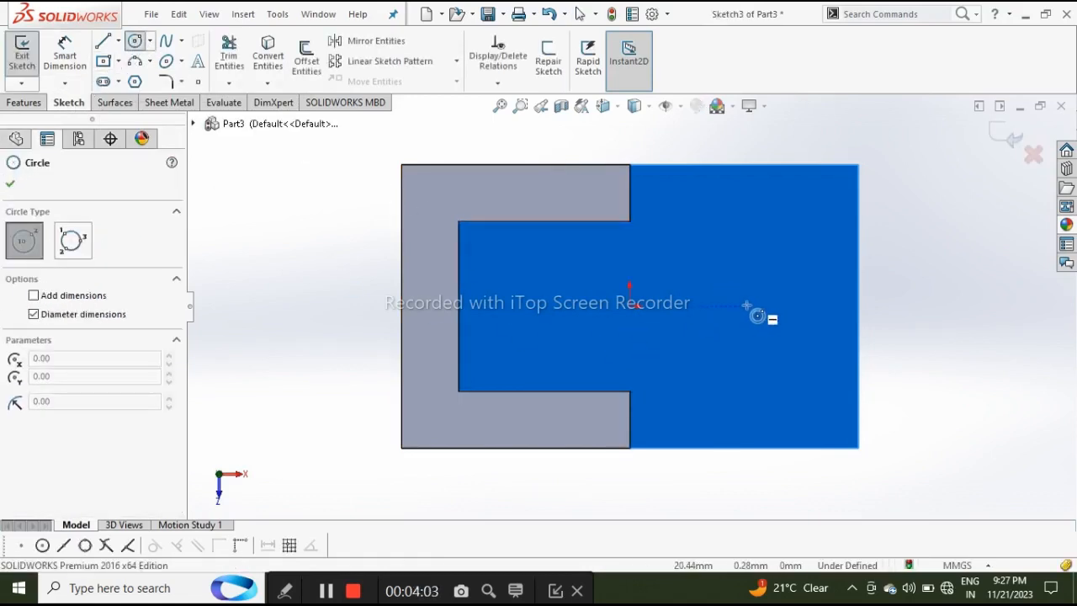
click(745, 306)
click(783, 364)
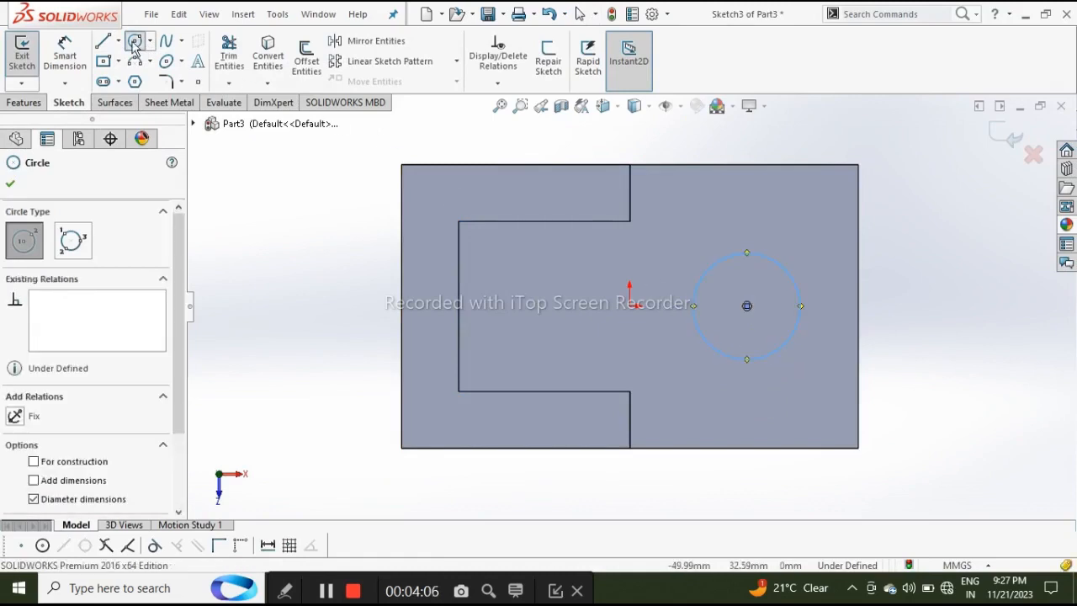
key(Escape)
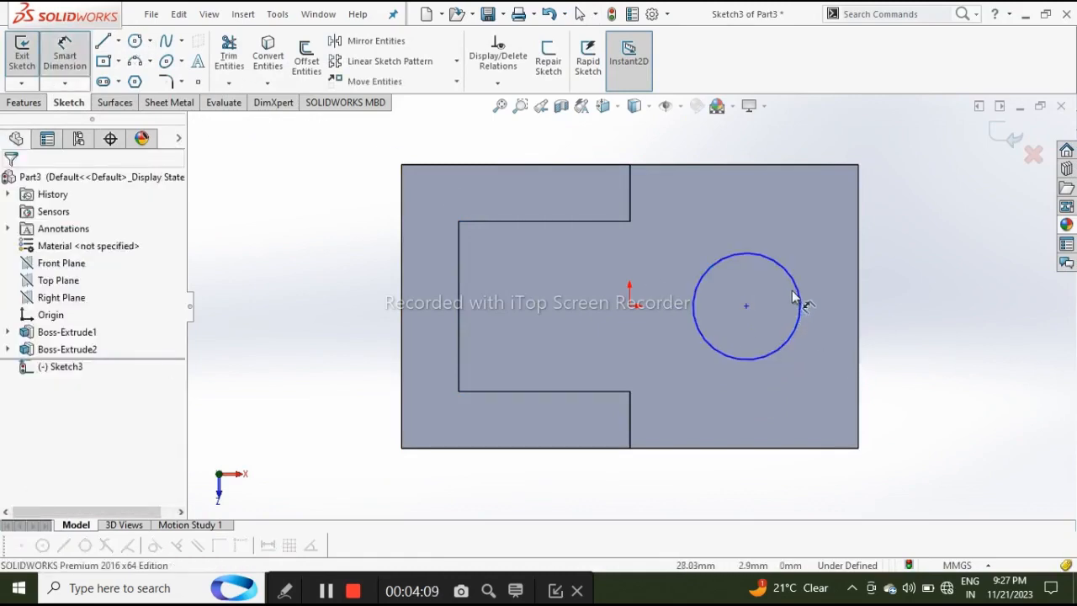
Dimension the circle's diameter as 24 mm.
click(796, 283)
click(926, 309)
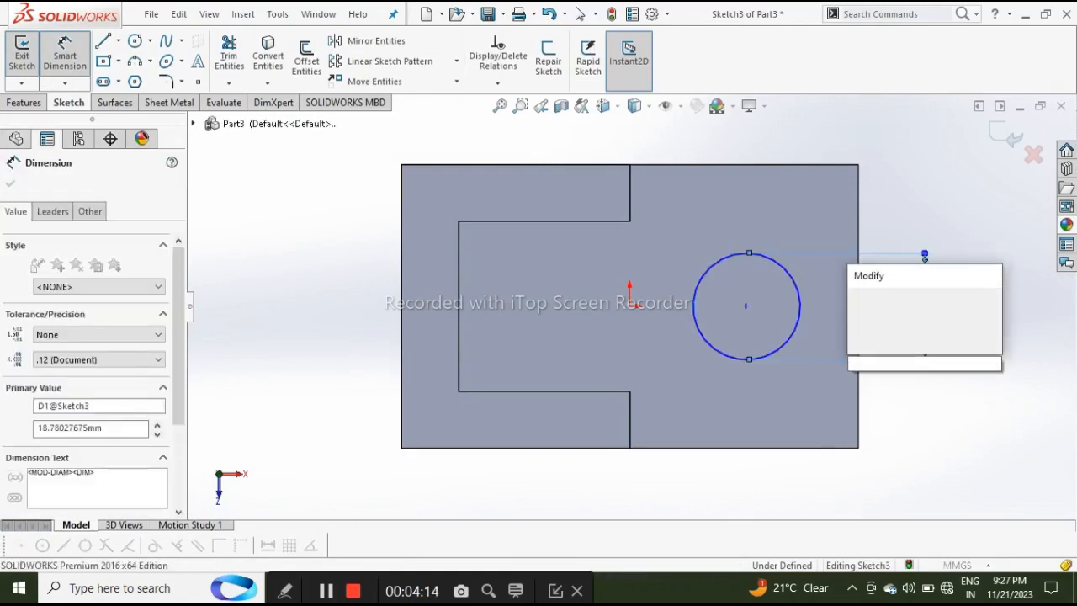
text(24)
key(Return)
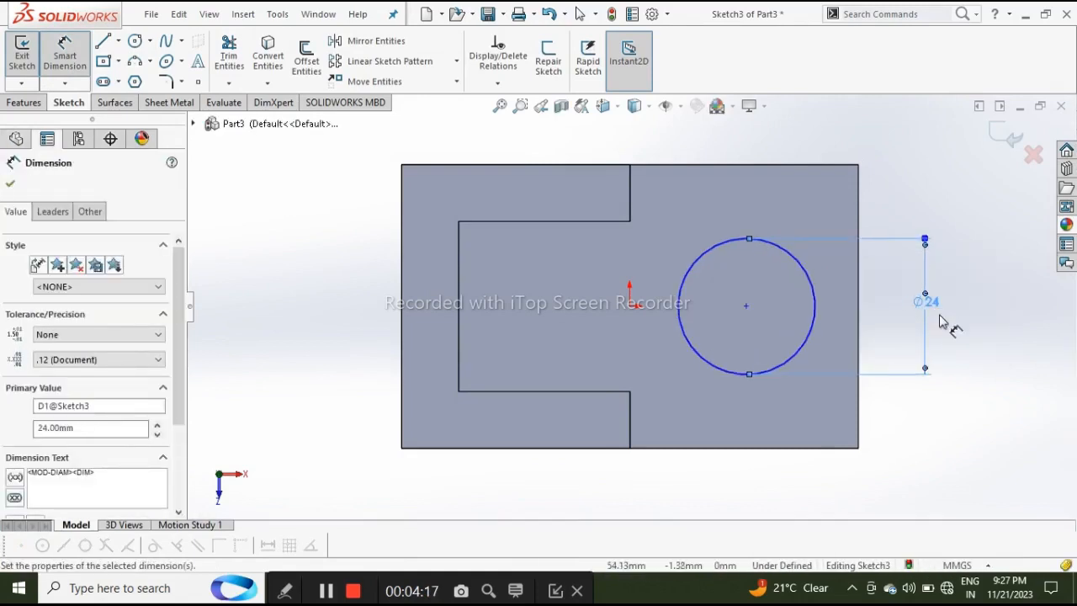
Locate the circle's centre 25 mm from the plate's lower edge and 25 mm from its right edge.
click(743, 448)
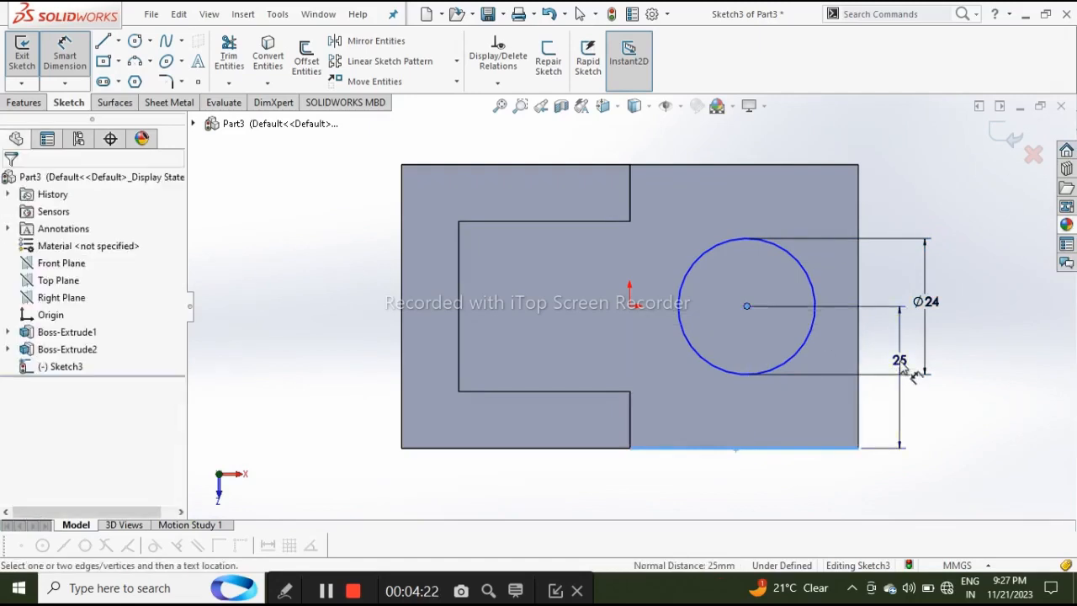
click(897, 375)
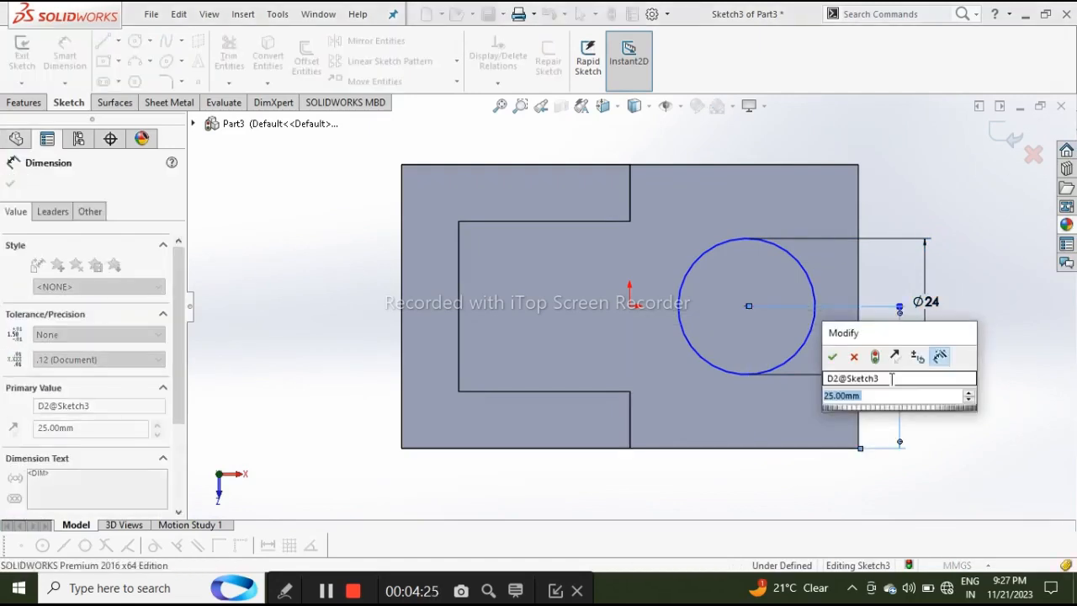
click(834, 358)
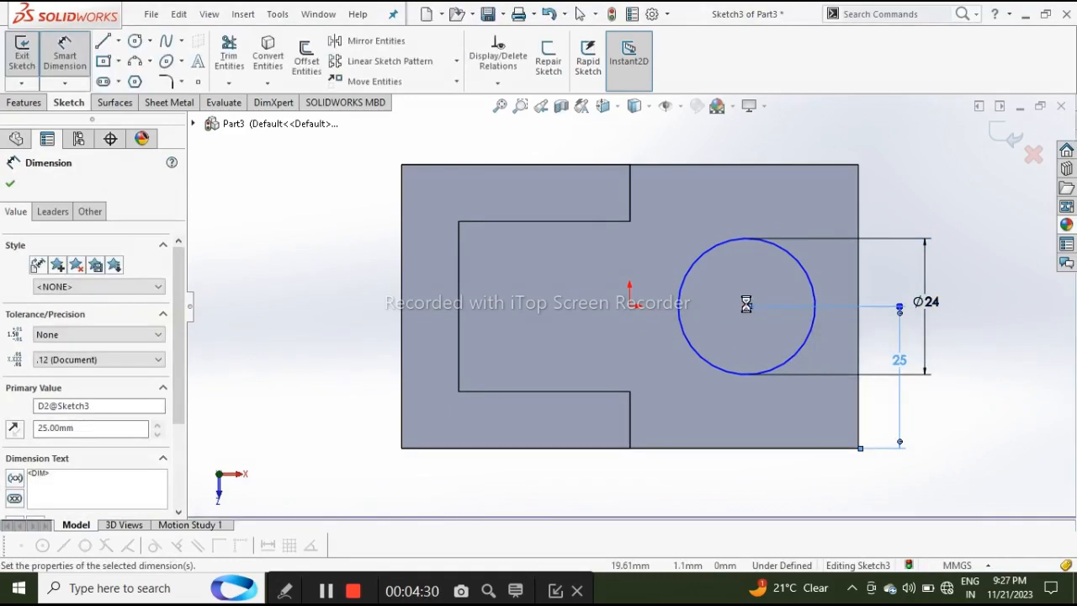
click(778, 304)
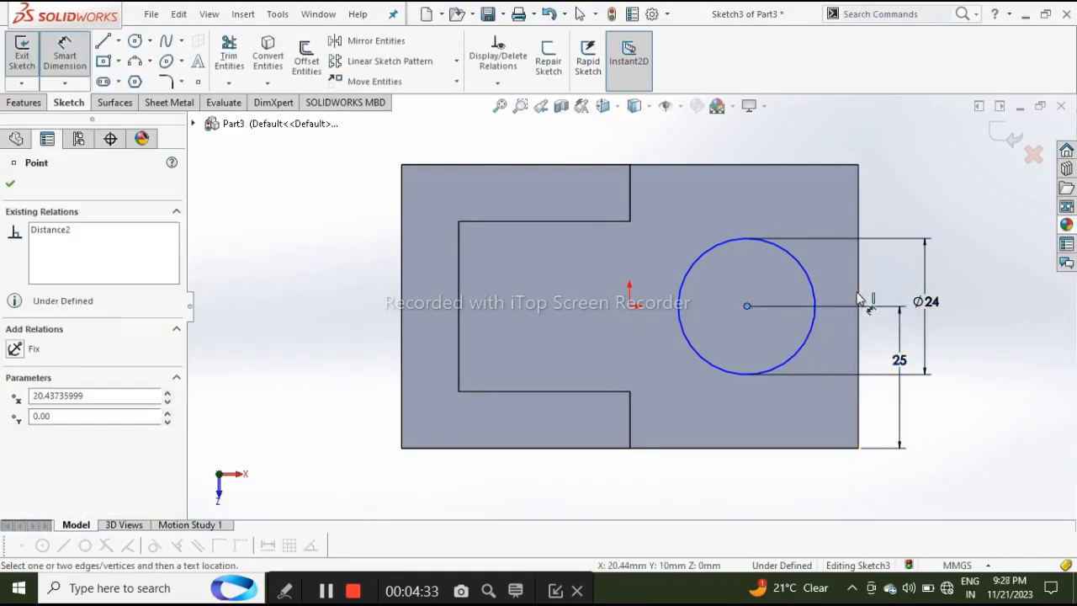
click(858, 298)
click(806, 150)
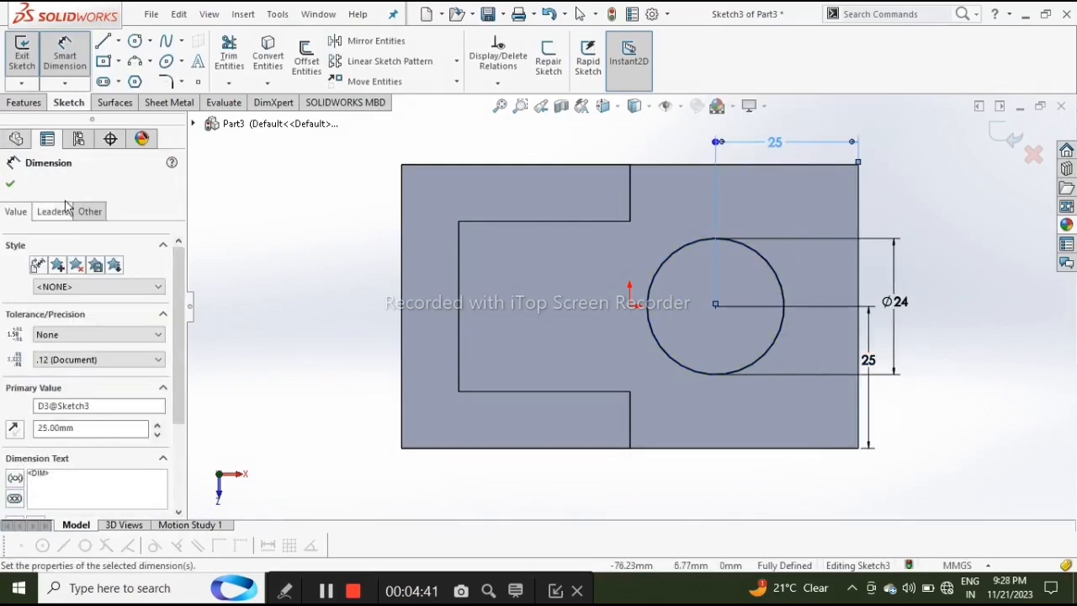
click(10, 184)
key(Escape)
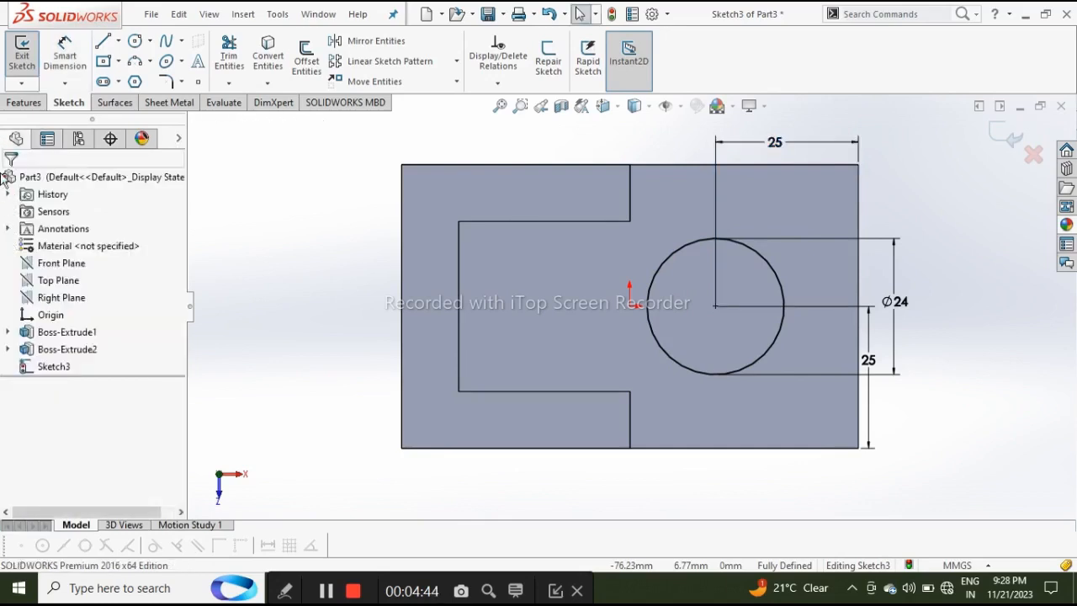
Cut the 24 mm circle through the plate with an Extruded Cut set to Through All.
click(23, 102)
click(236, 53)
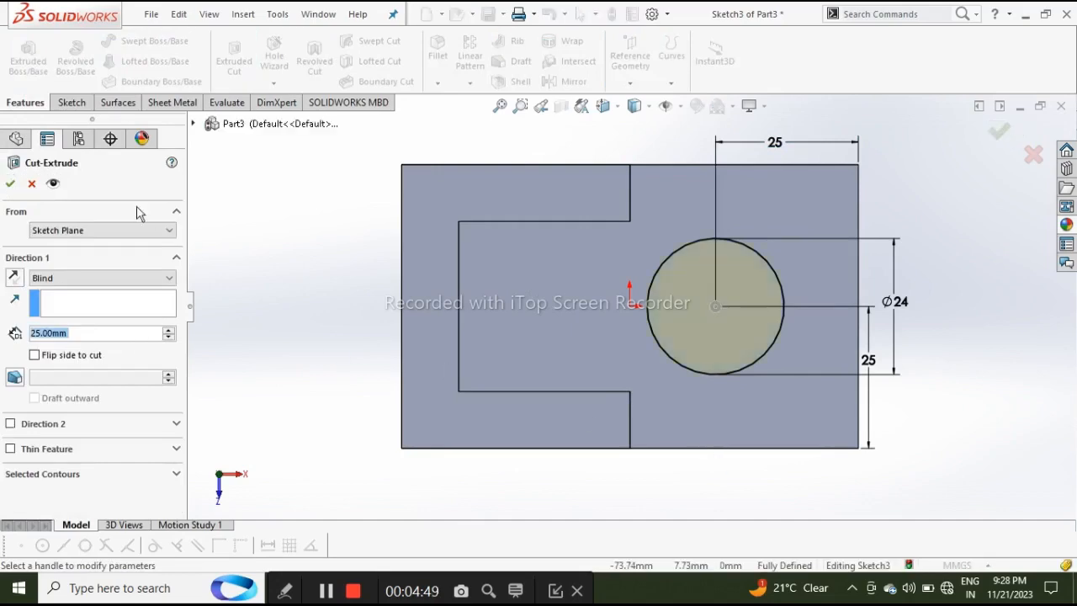
click(132, 286)
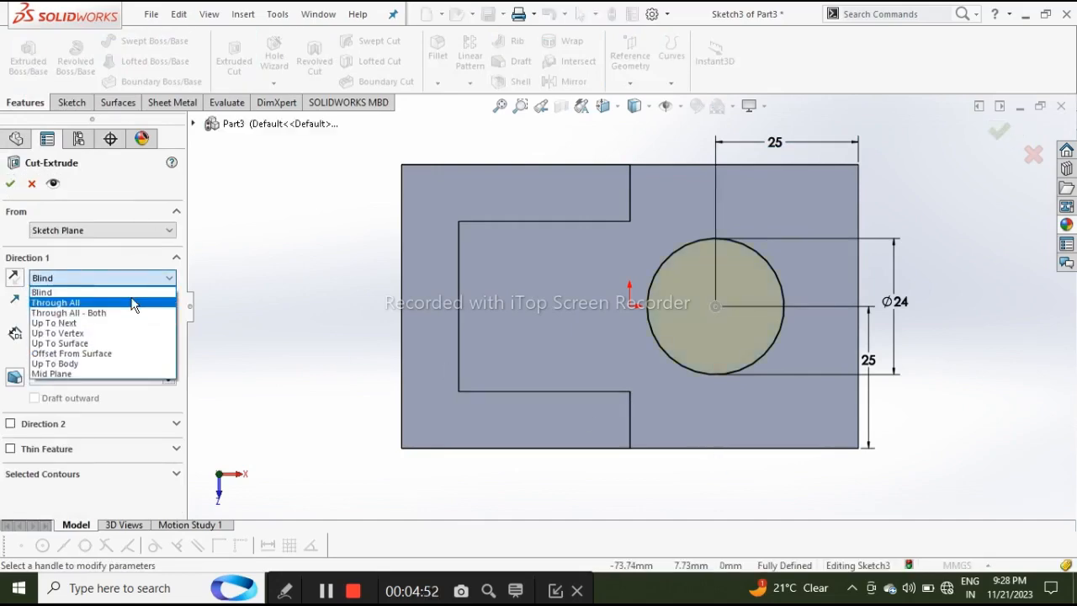
click(126, 300)
middle_drag(612, 469, 572, 281)
click(11, 184)
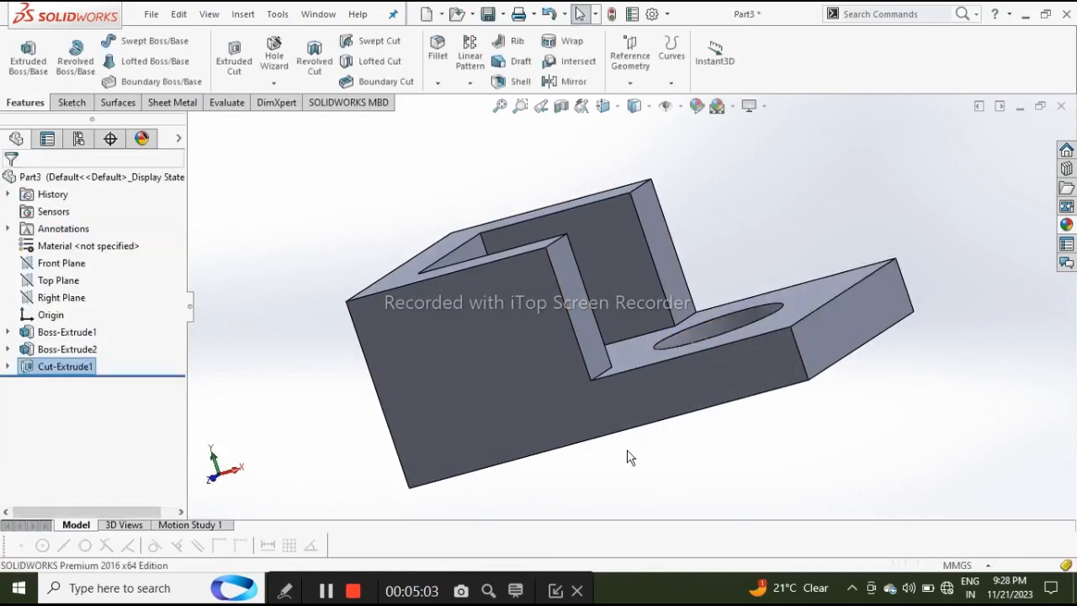
Fillet the two vertical corner edges at the base plate's free end, beside the through hole, with a 15 mm radius.
key(ctrl+7)
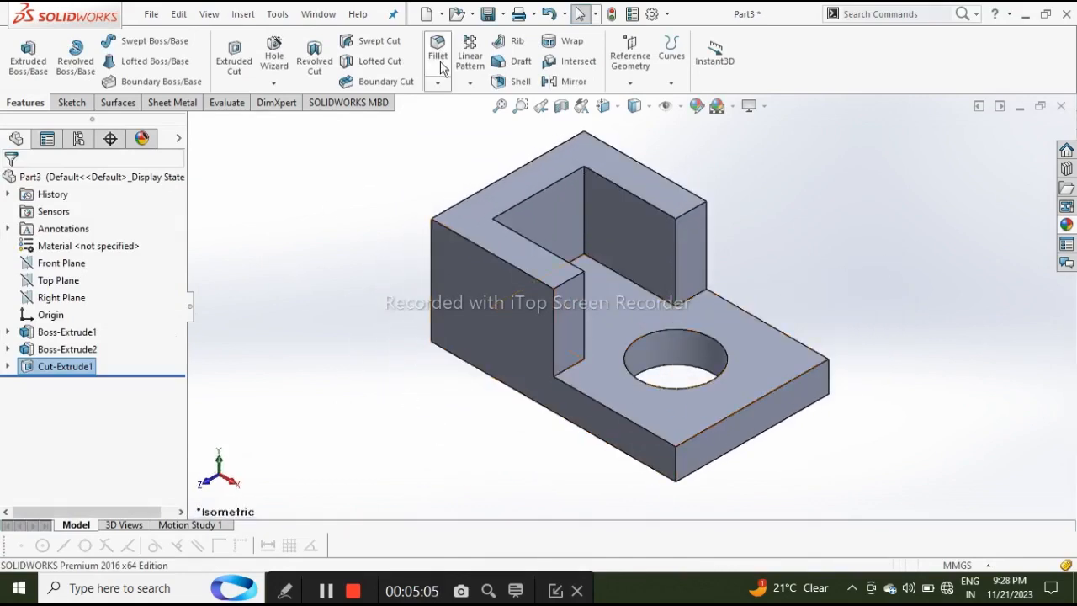
click(441, 66)
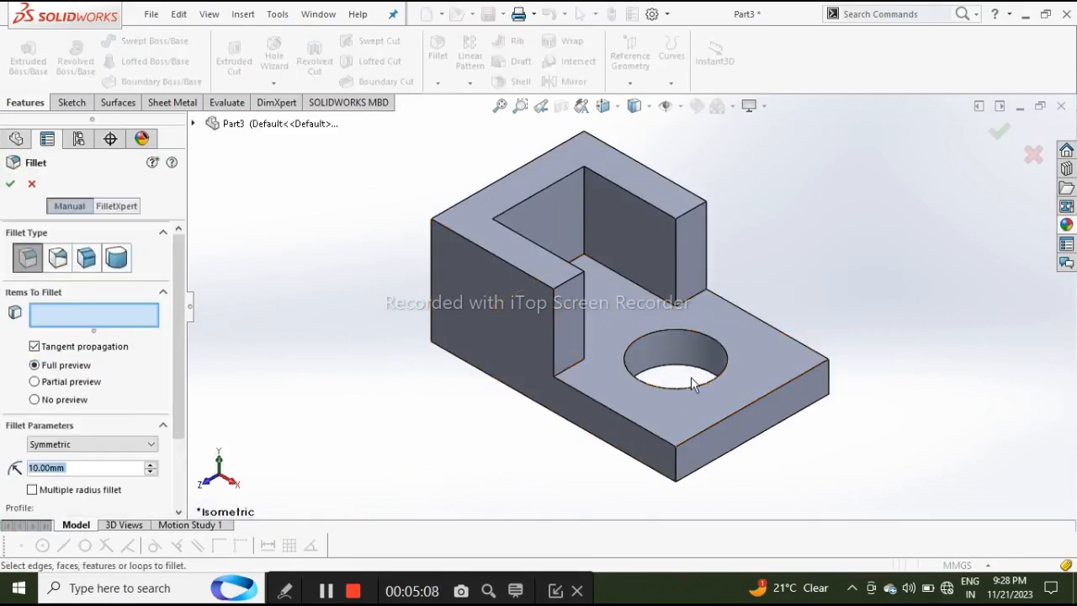
scroll(714, 432, down, 2)
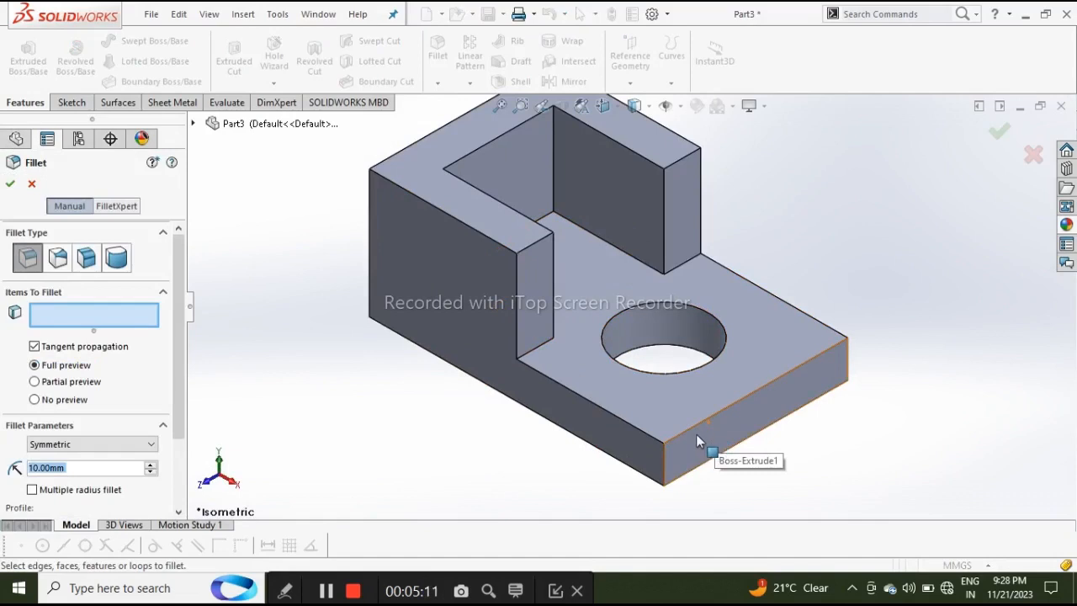
click(668, 469)
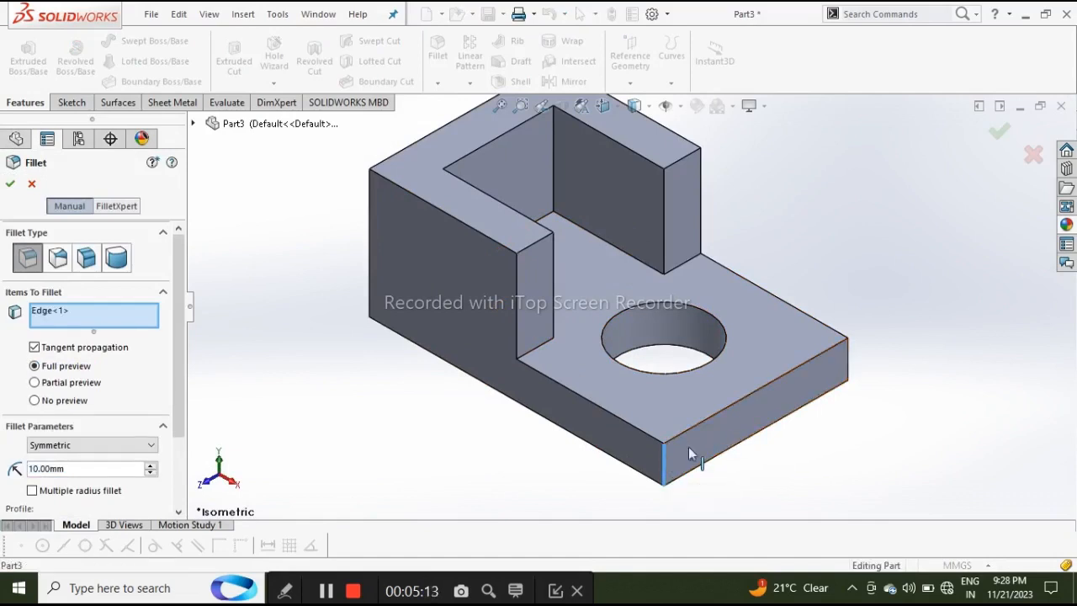
click(850, 367)
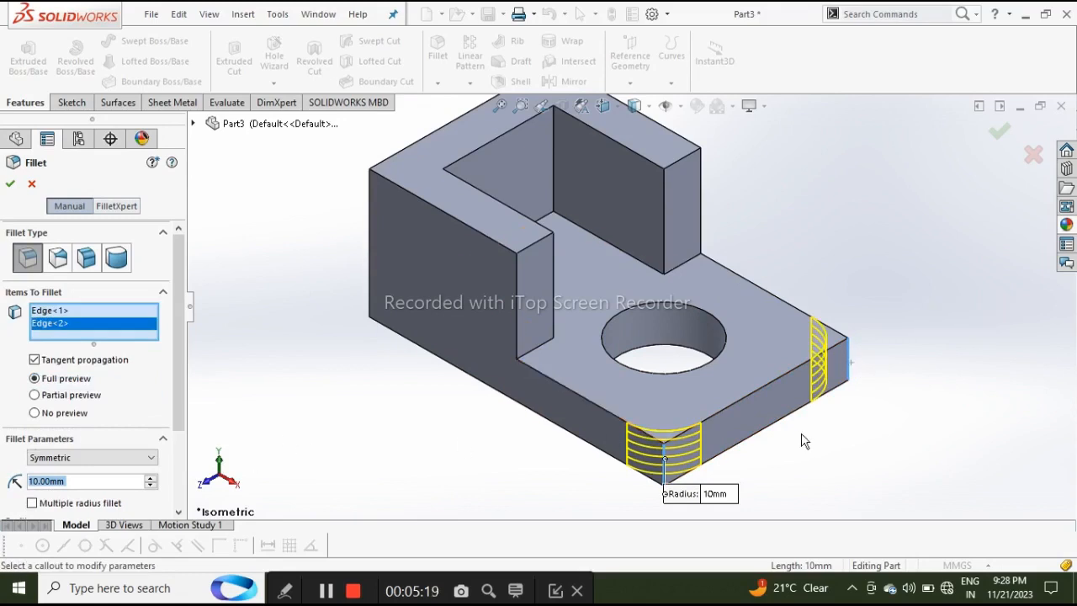
middle_drag(804, 441, 749, 420)
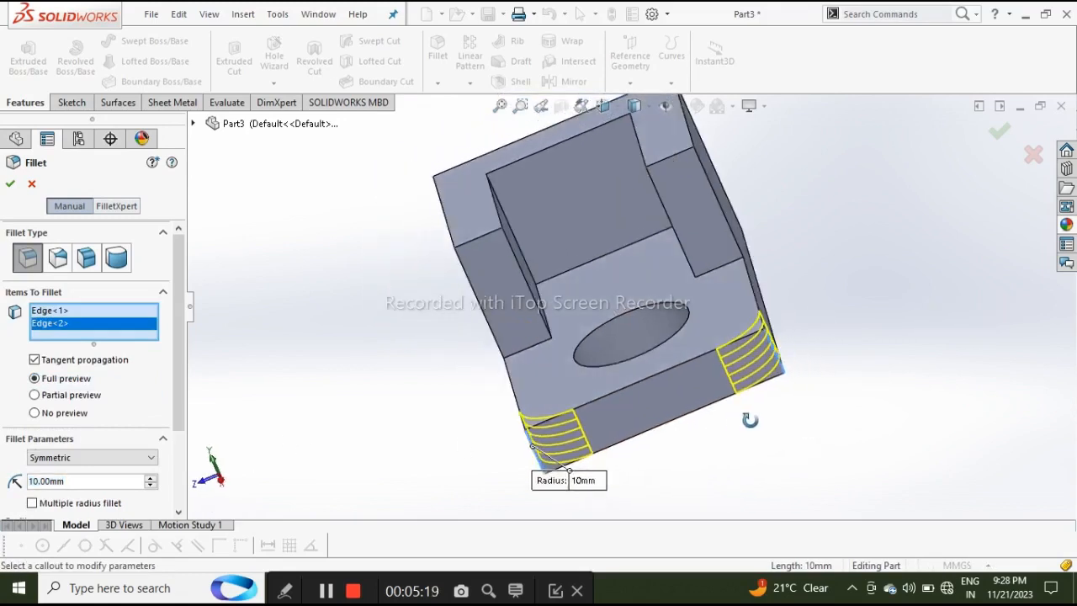
double_click(113, 481)
text(15.00mm)
key(Return)
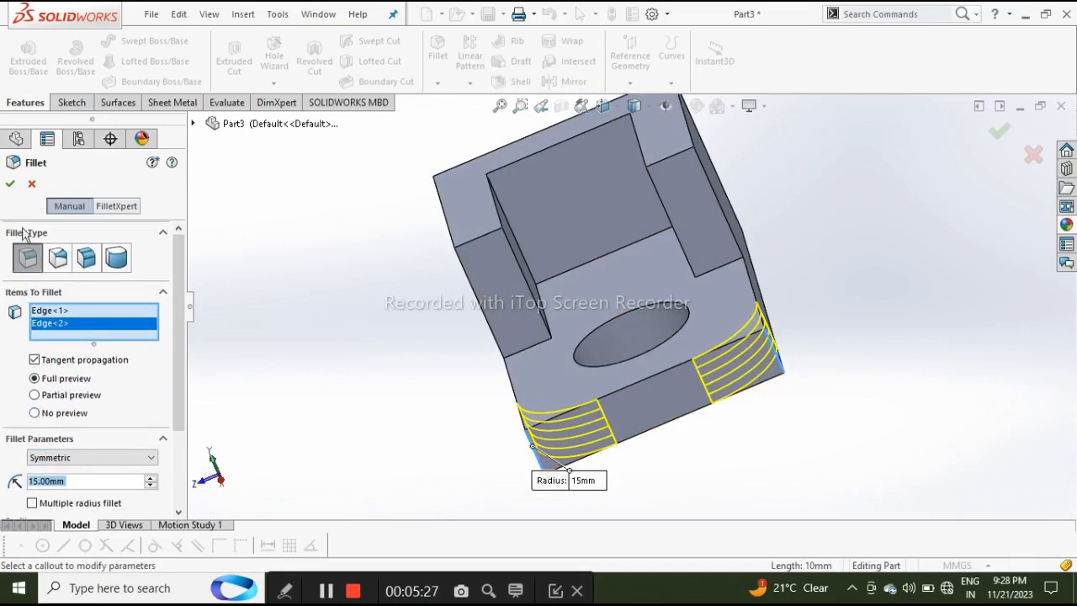
click(9, 185)
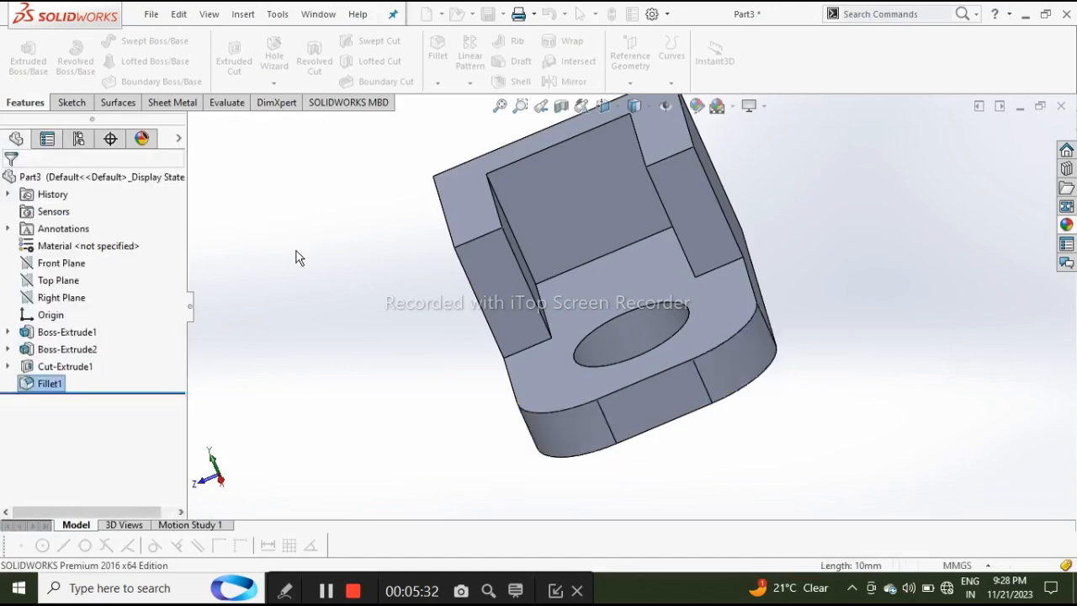
Apply a copper-brown appearance from the appearance library to the whole part.
key(ctrl+7)
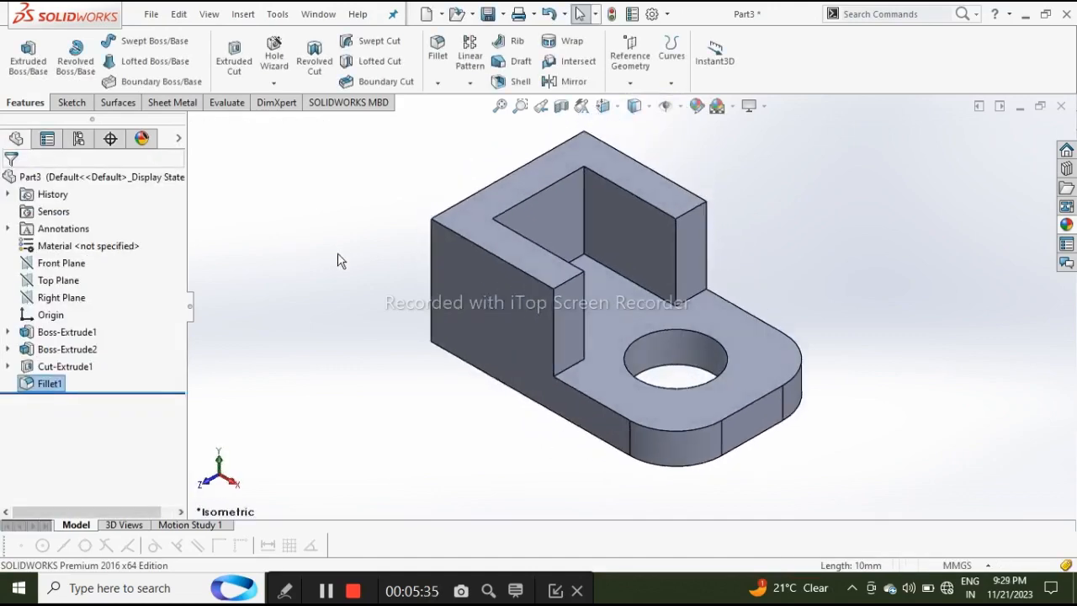
click(1064, 227)
drag(1015, 322, 633, 267)
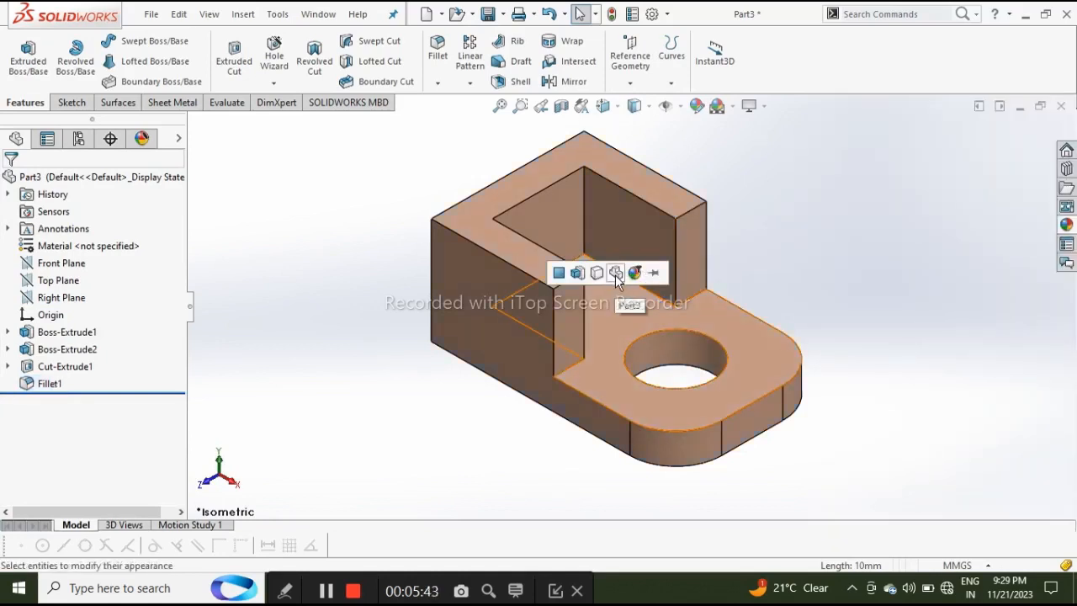
click(615, 272)
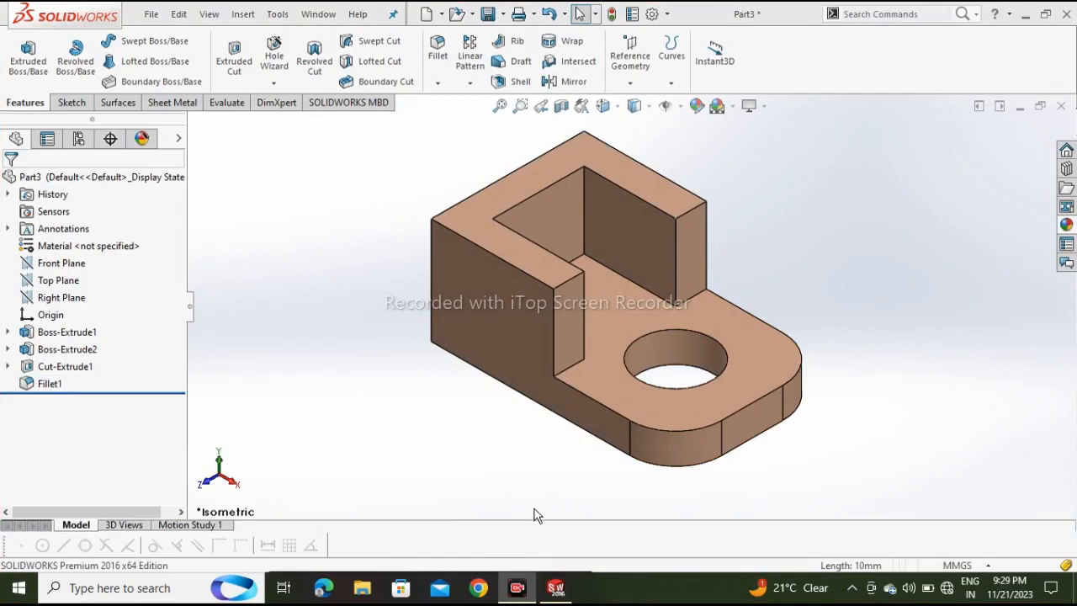
click(516, 588)
click(511, 593)
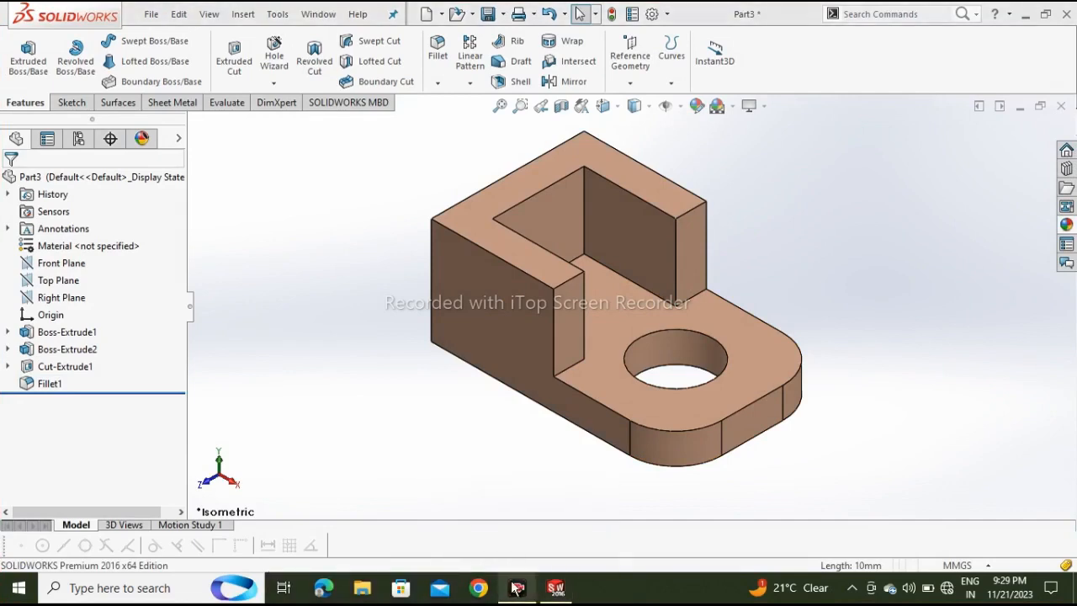
click(515, 588)
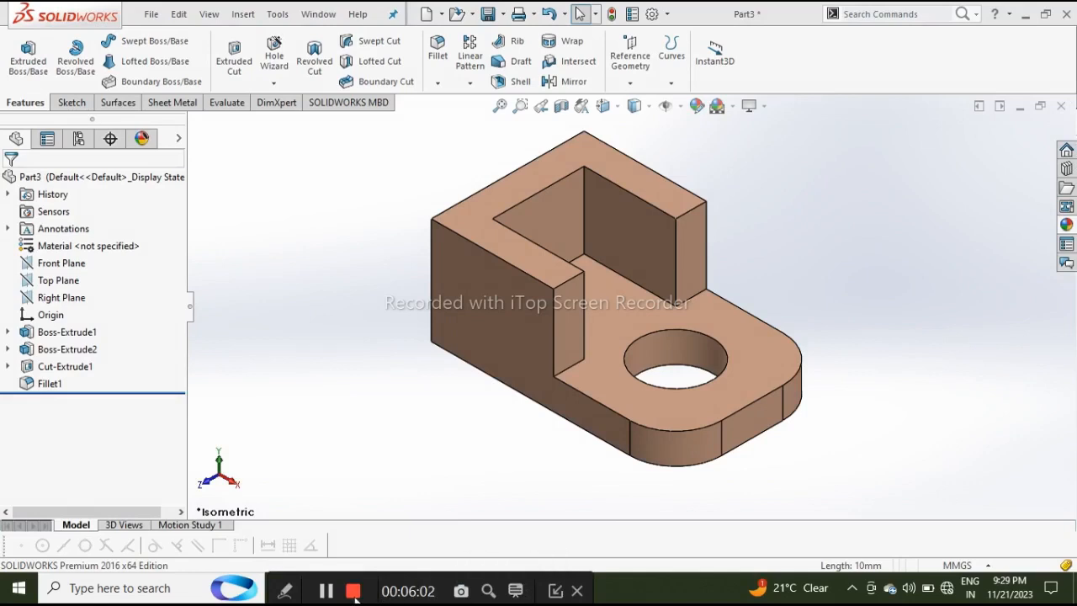